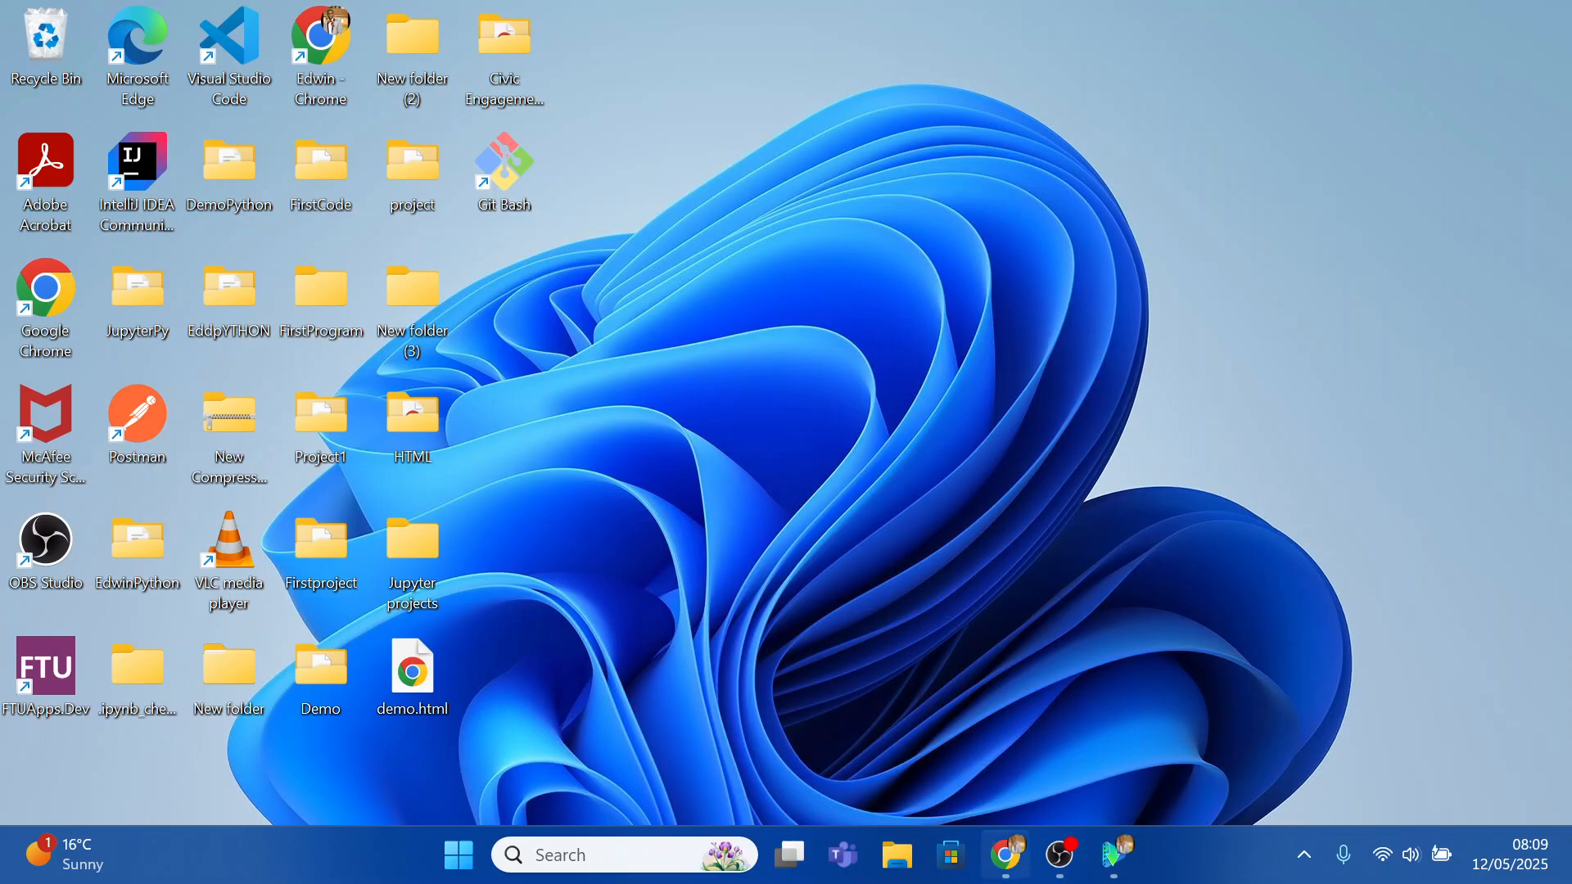
Switch to Chrome and search the web for "pycharm download".
left_click(1006, 856)
type("p")
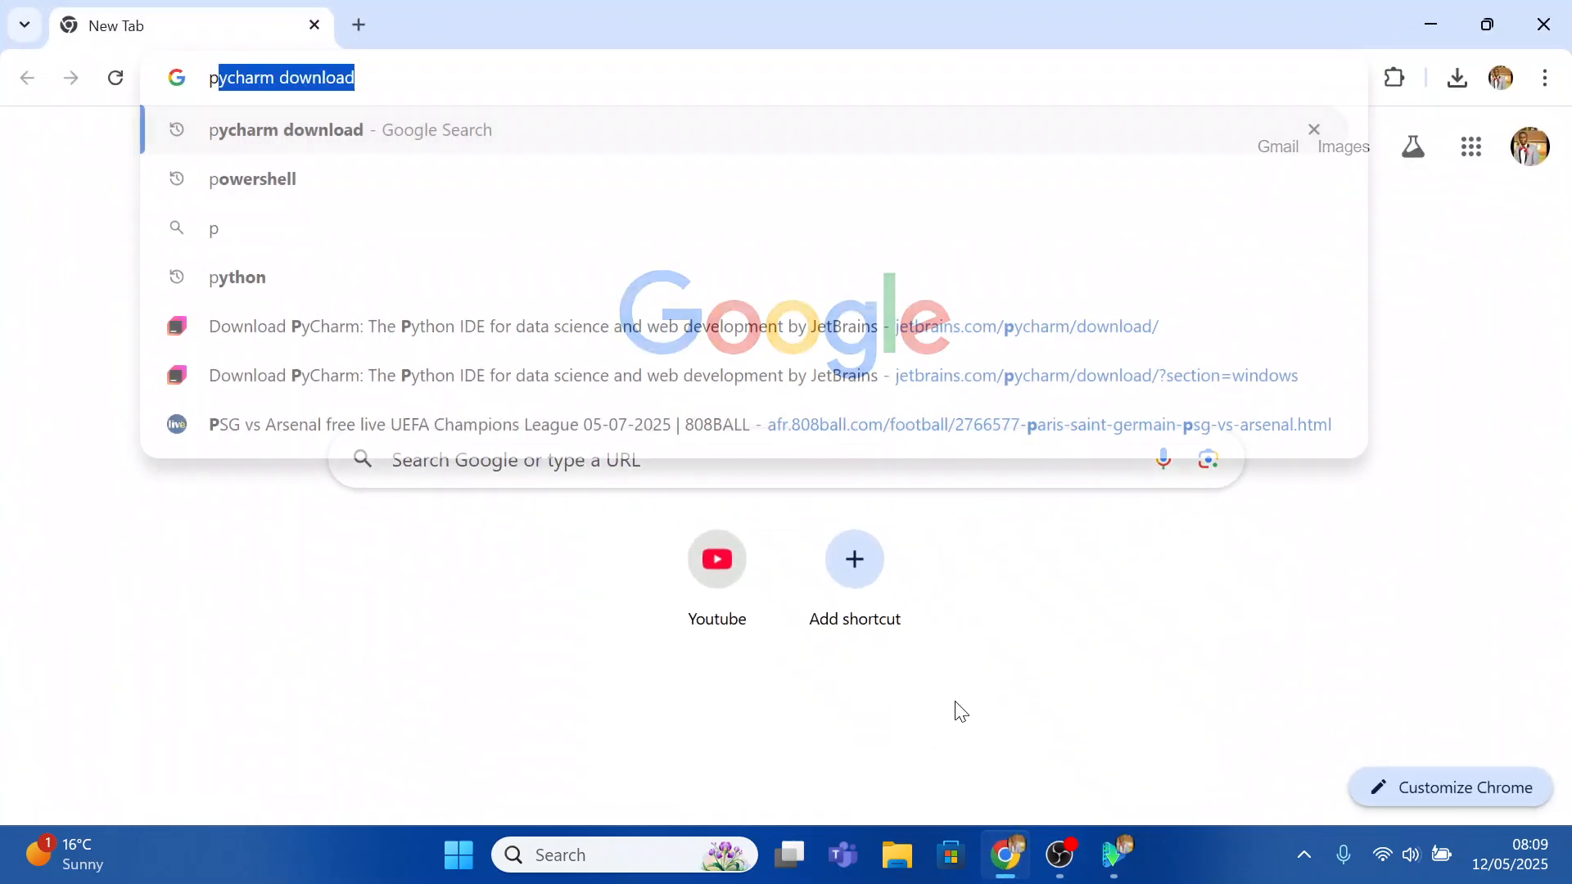
type("ycharm")
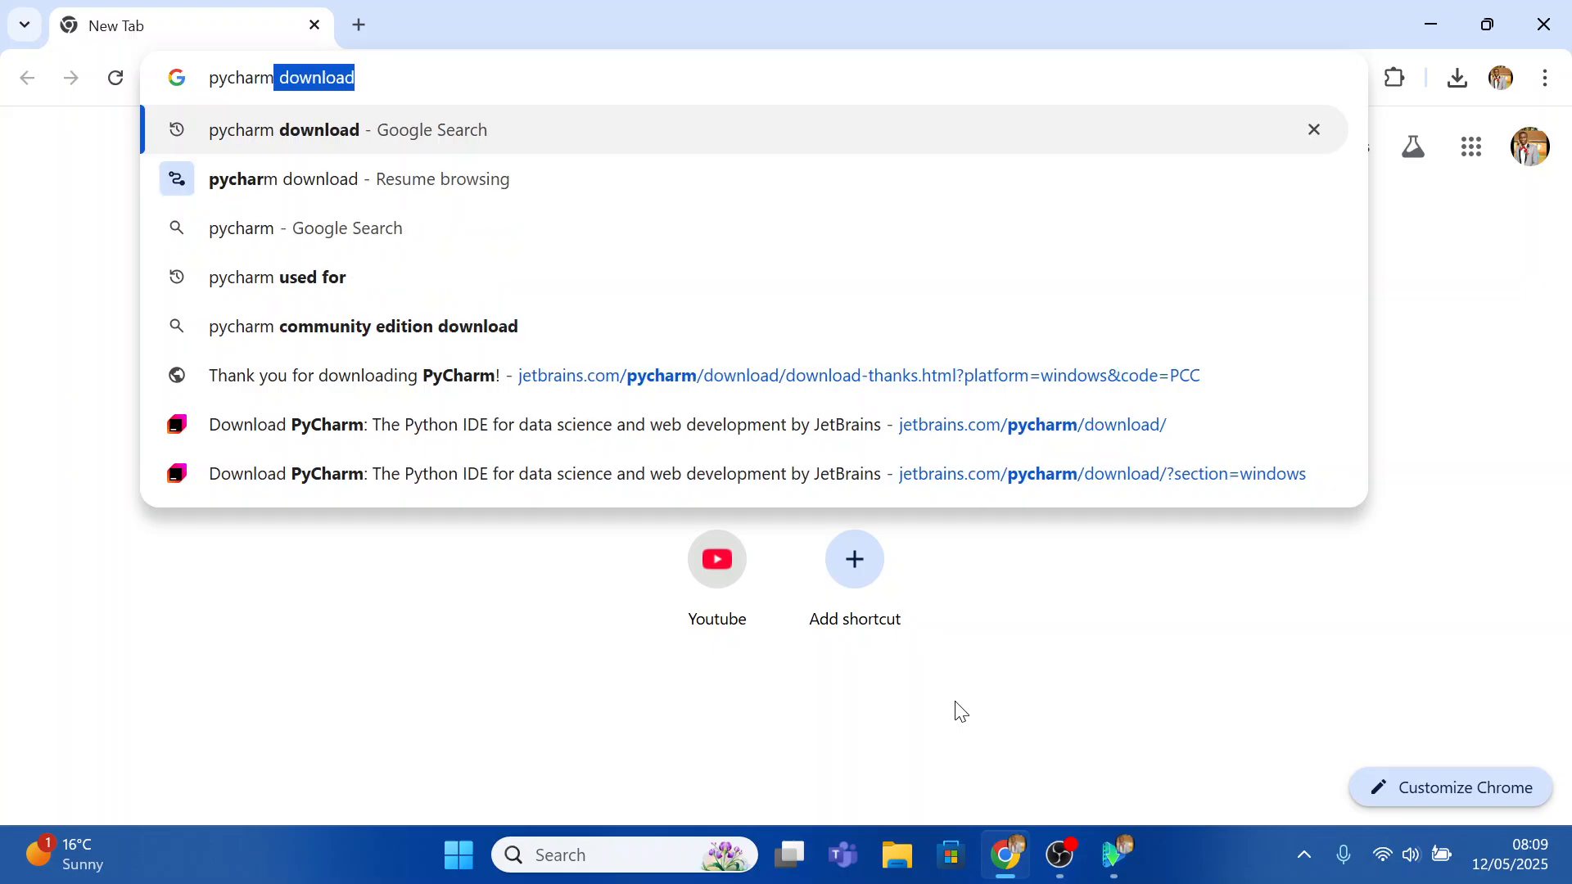
type(" download")
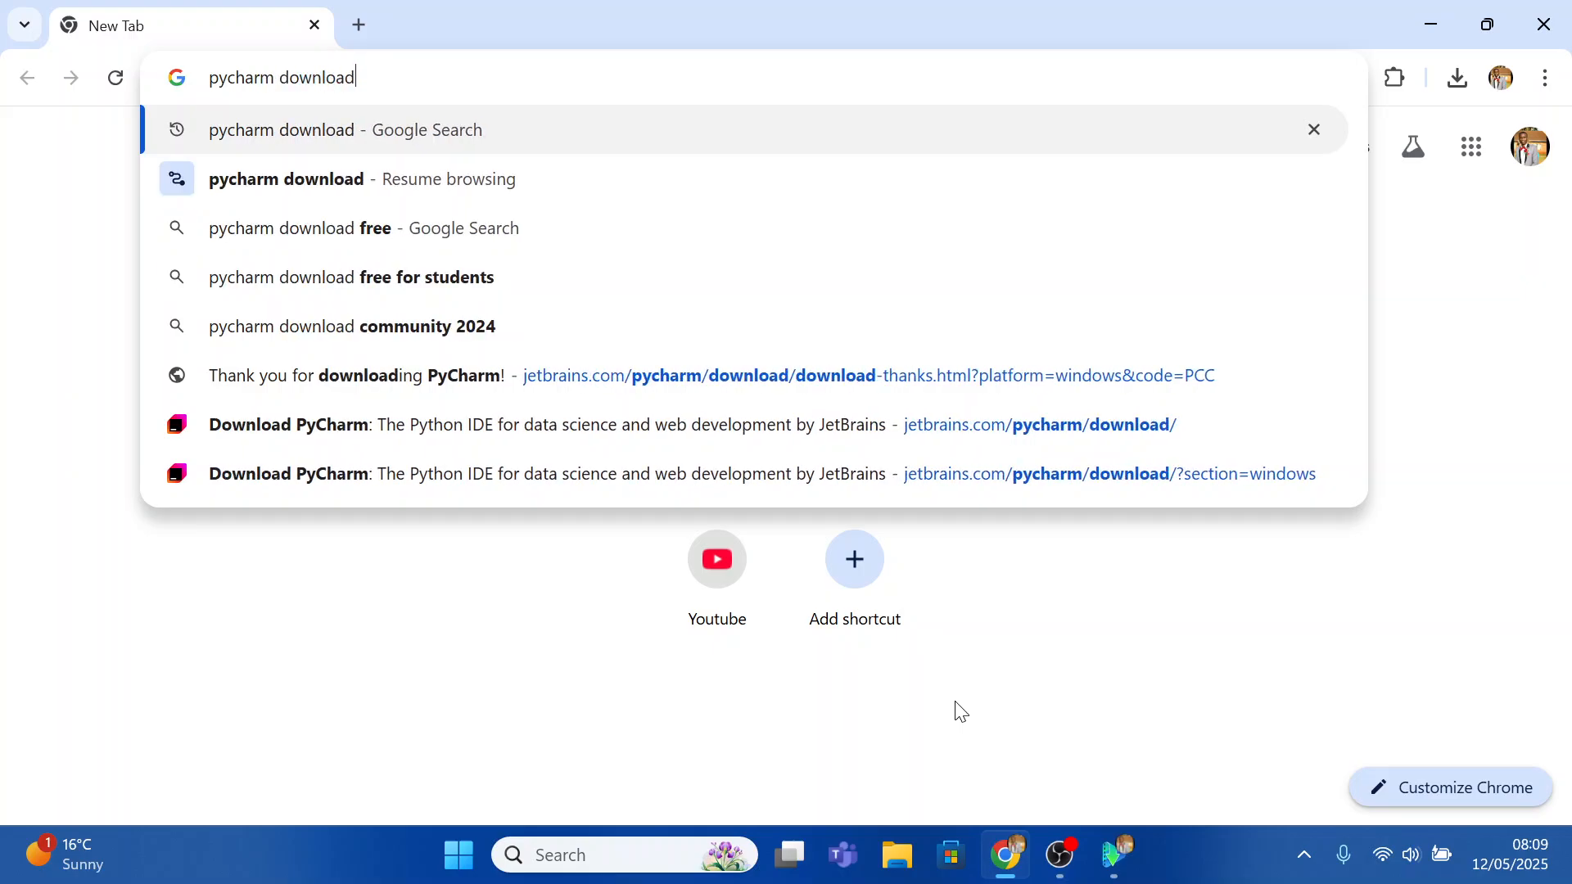
key("Return")
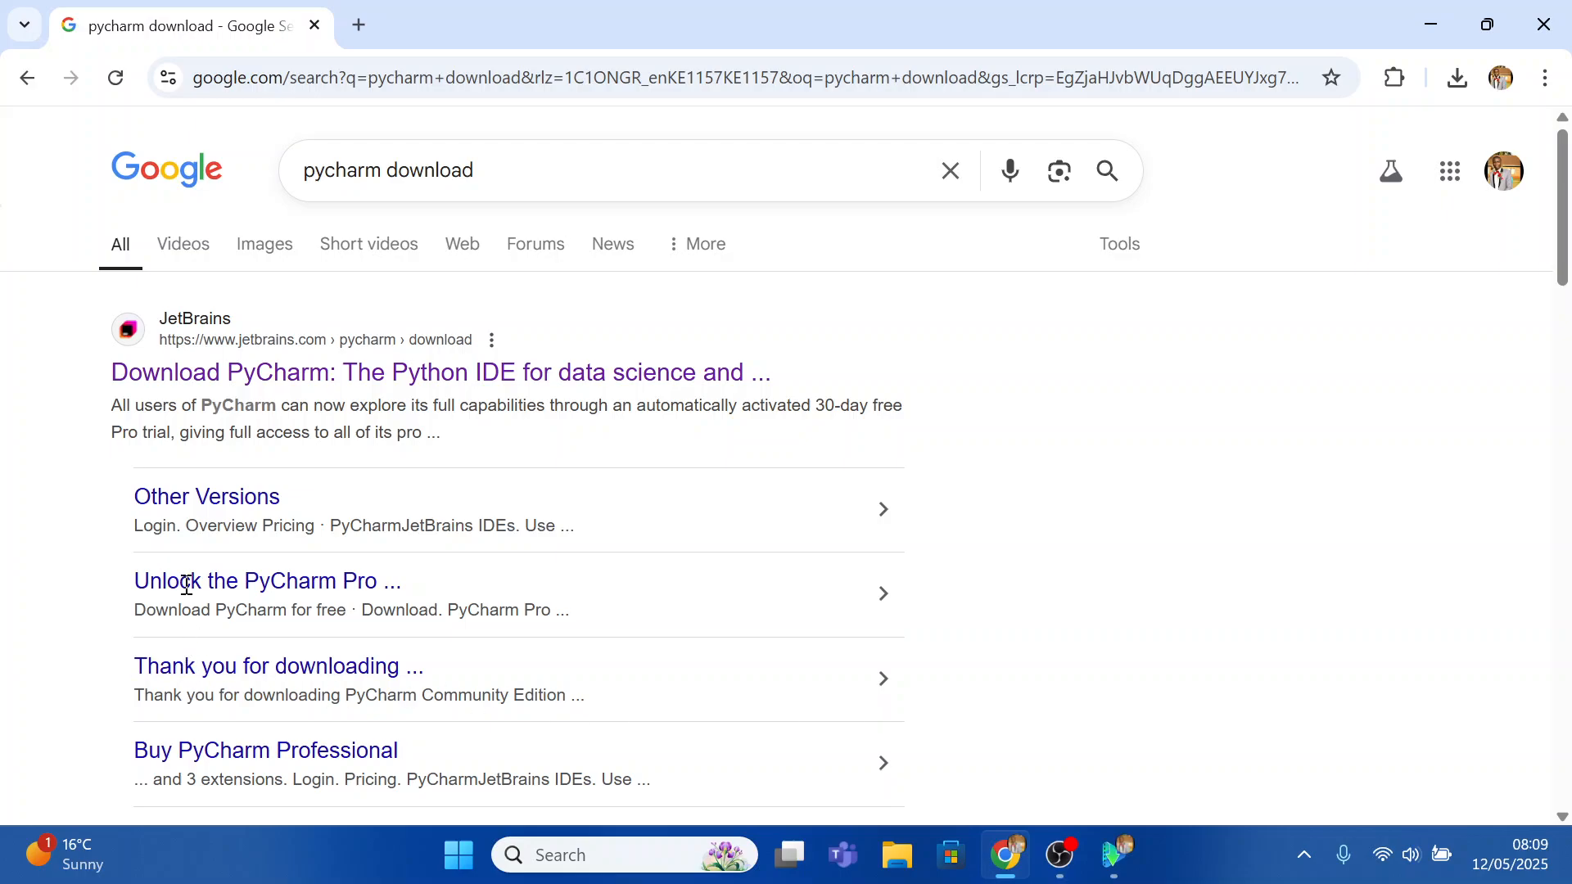
Open the JetBrains PyCharm download page and download the Windows .exe installer of PyCharm Community Edition.
left_click(289, 348)
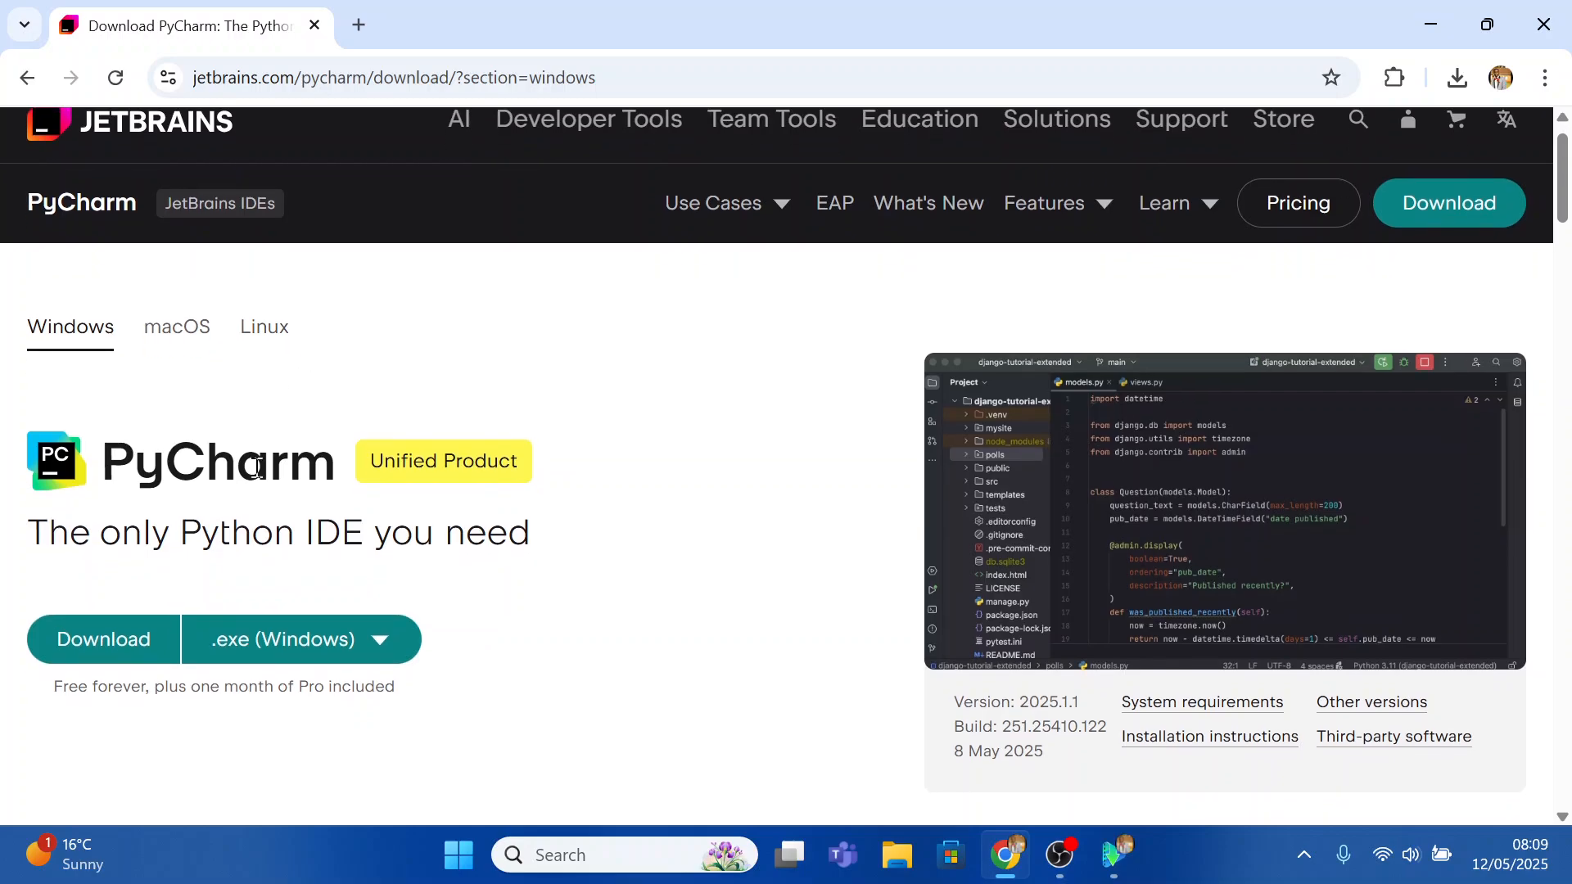
scroll(786, 492, "down", 8)
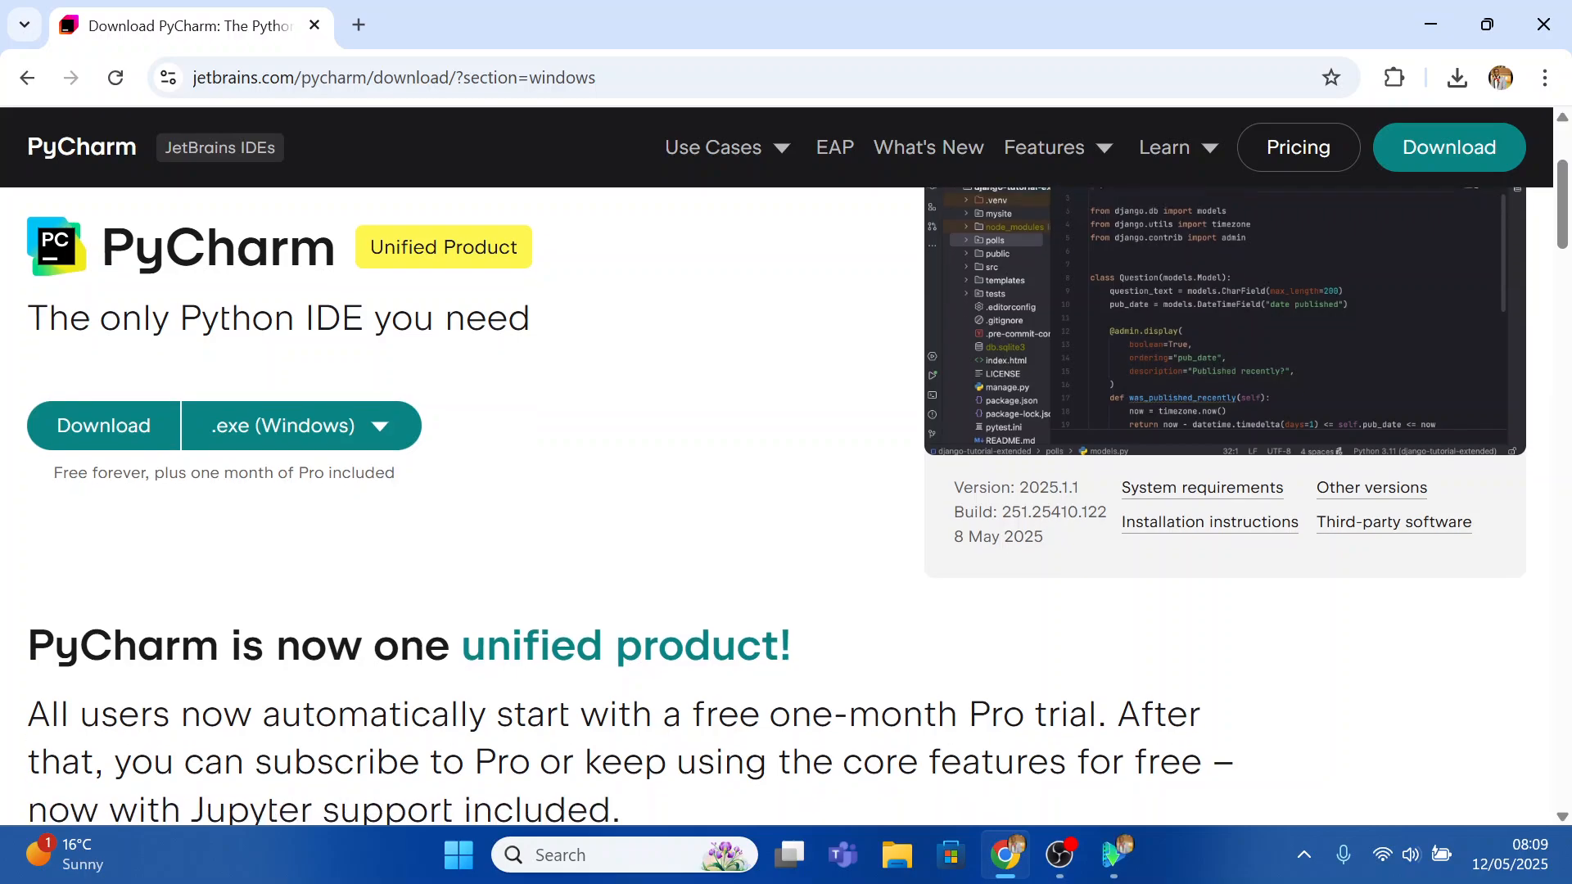
scroll(786, 492, "down", 9)
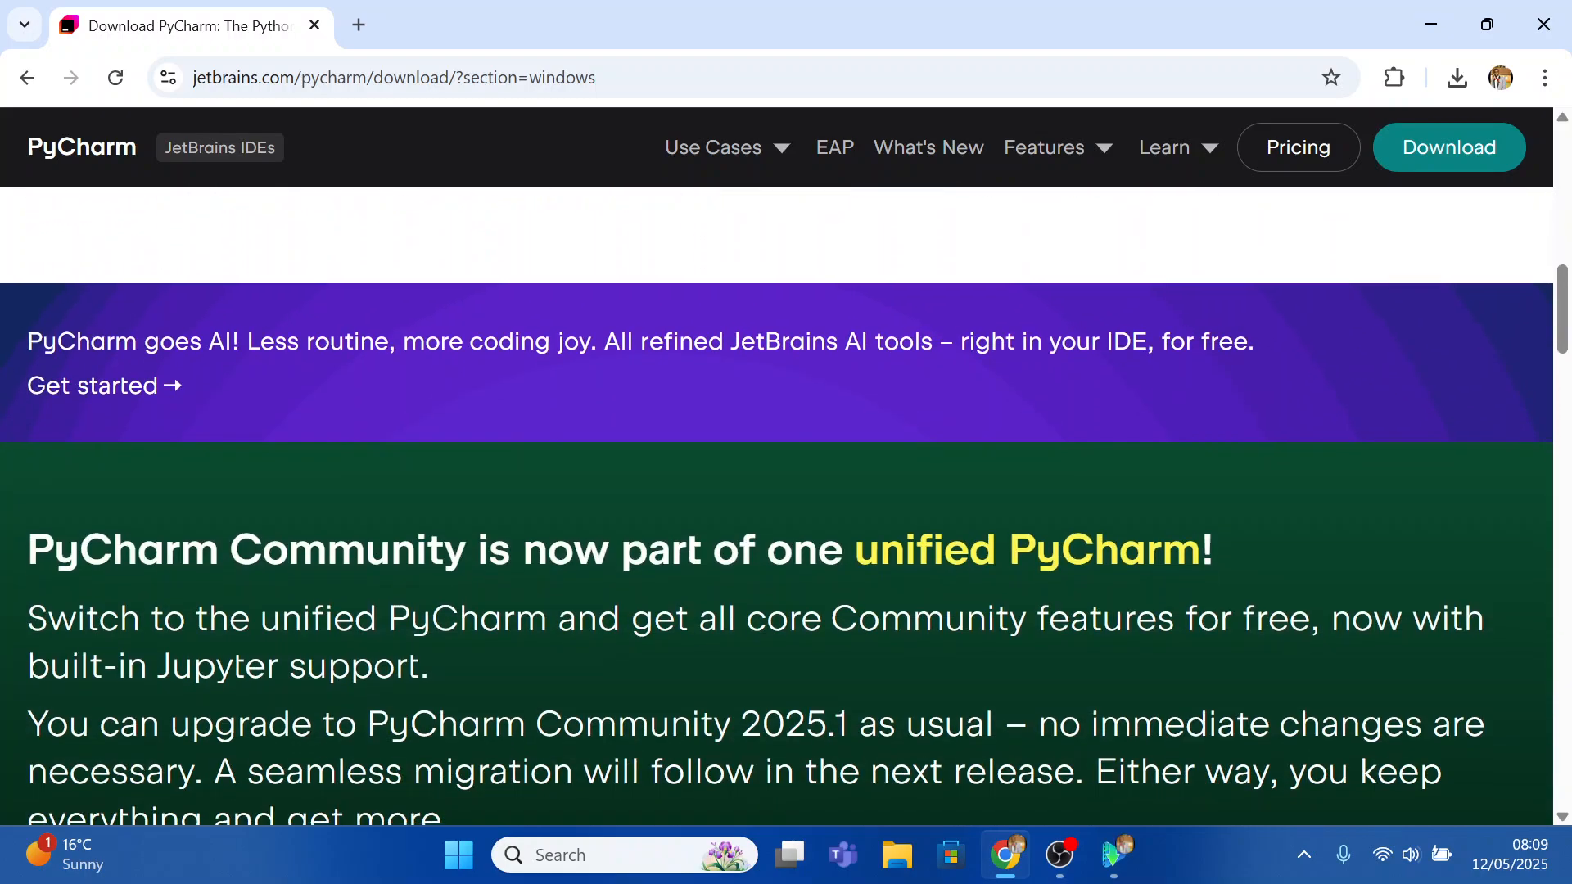
scroll(786, 491, "down", 2)
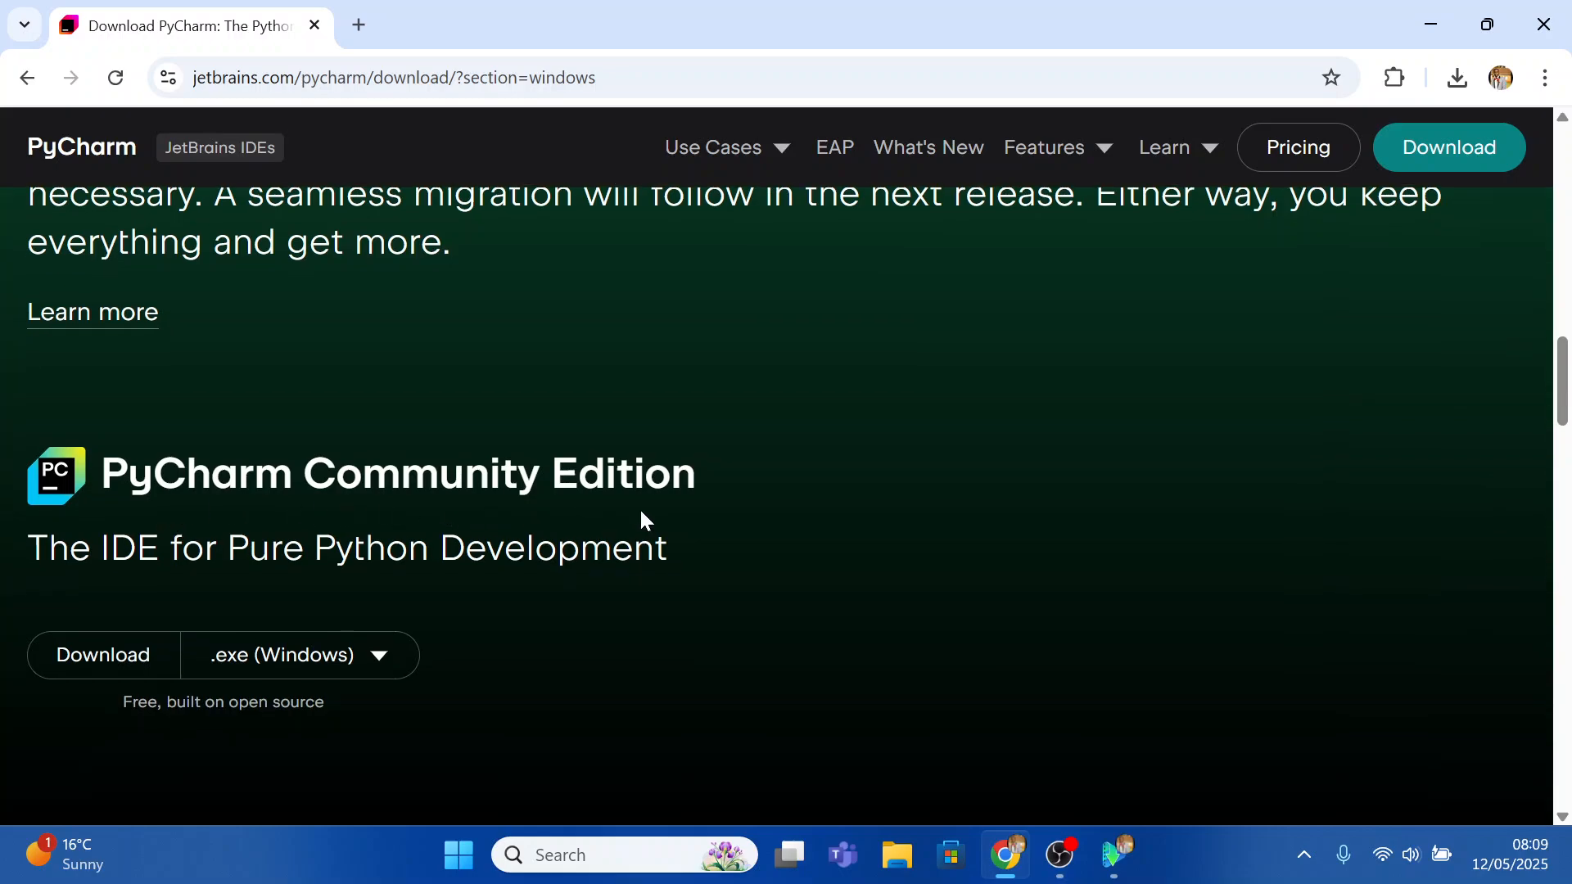
left_click(119, 660)
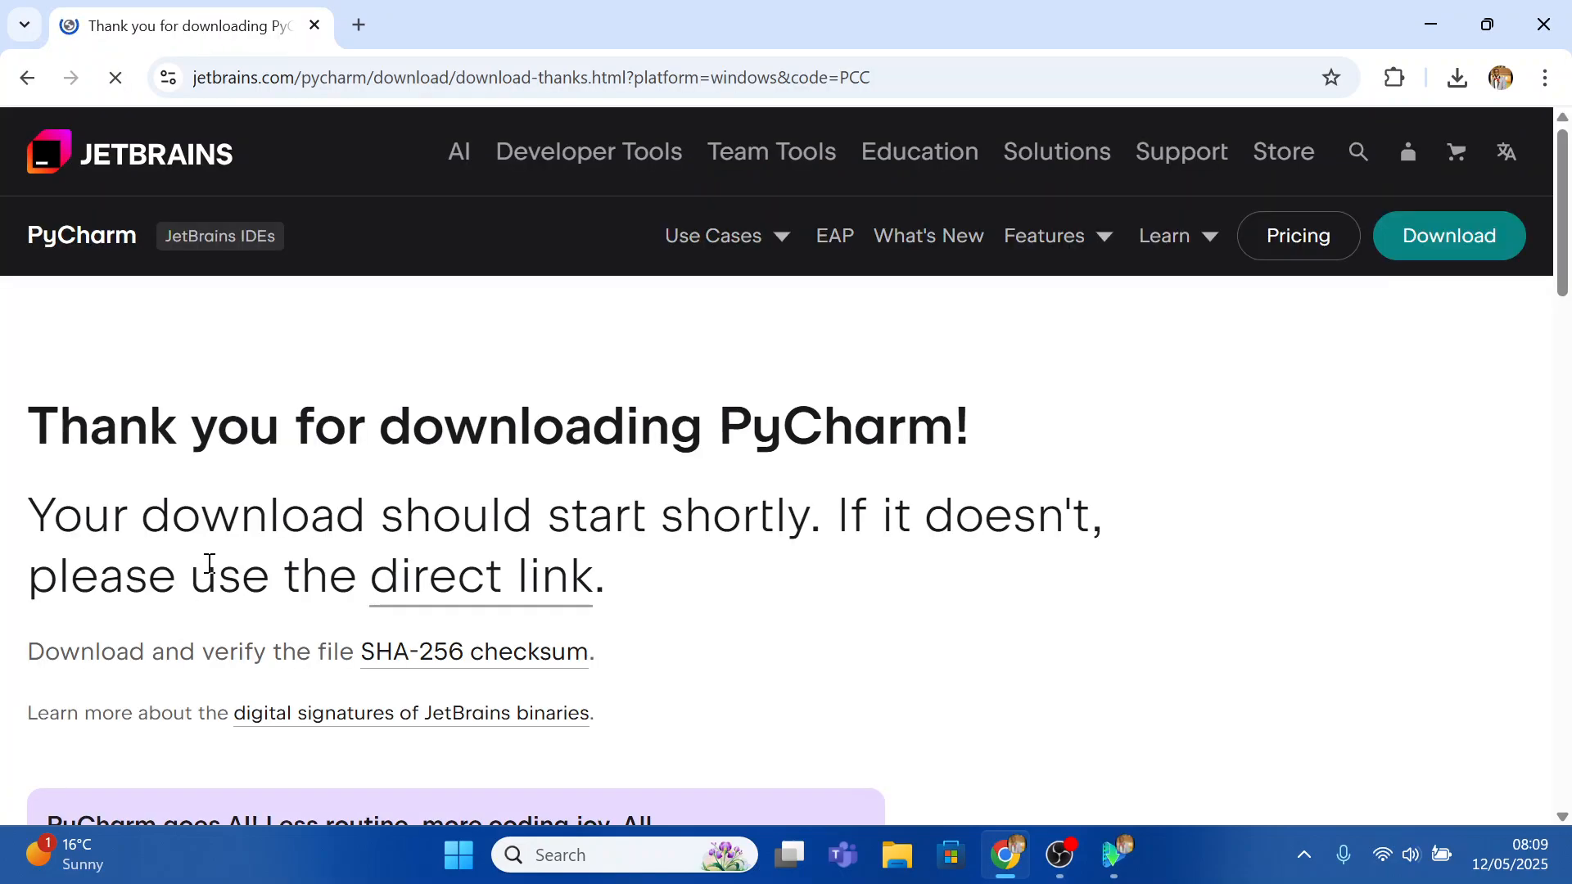
Run the newly downloaded pycharm-community-2025.1.1 (3).exe, minimize the browser and allow the installer to make changes to the device.
left_click(1457, 78)
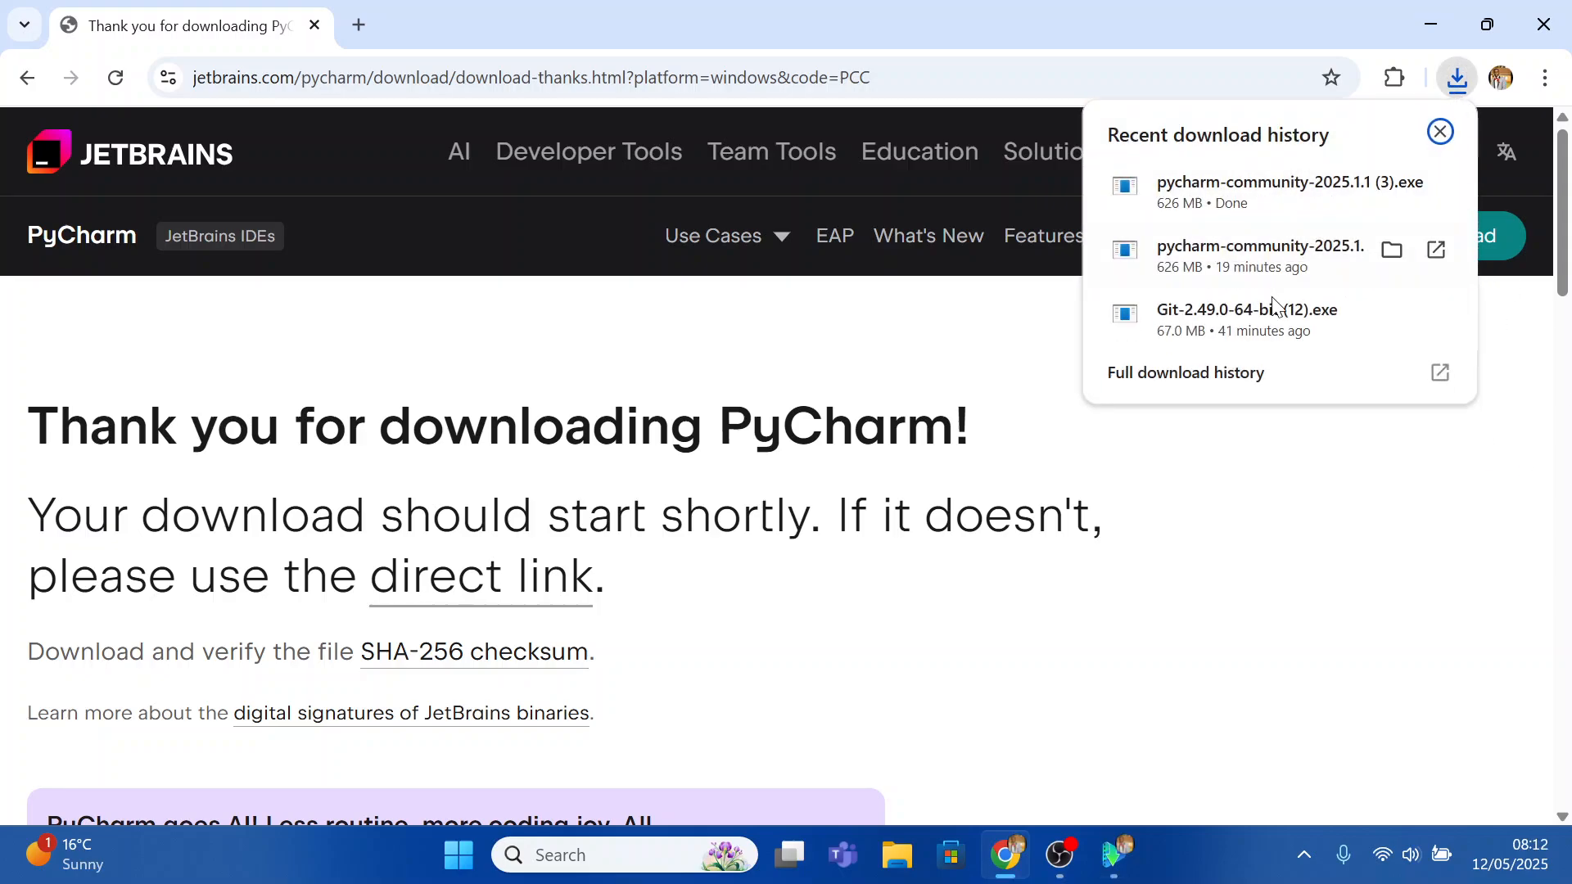
right_click(1248, 181)
left_click(1294, 204)
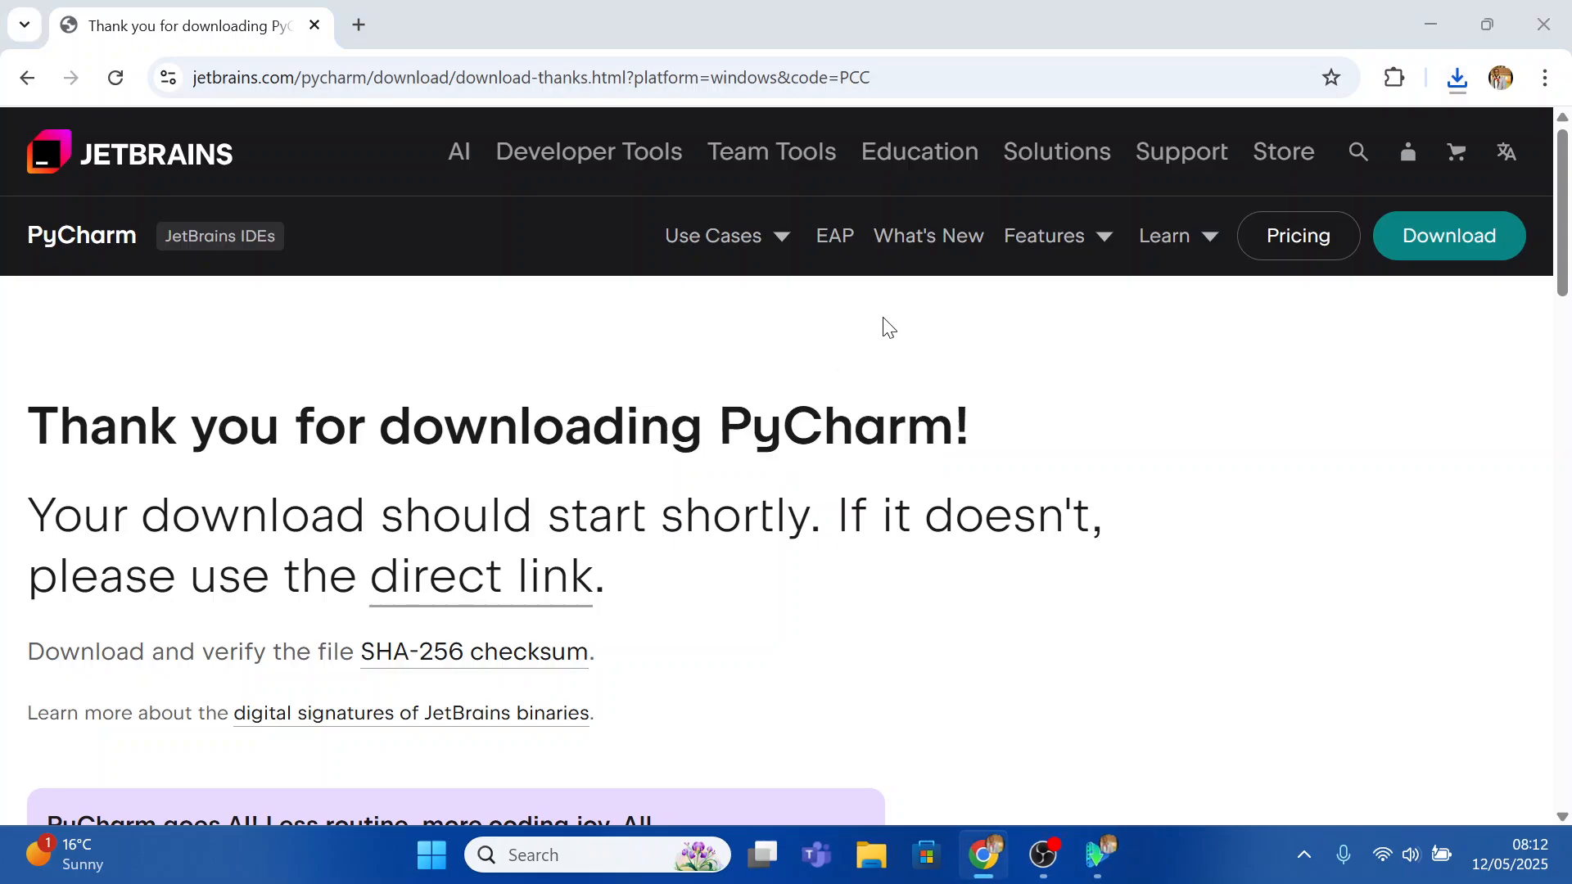
left_click(1419, 27)
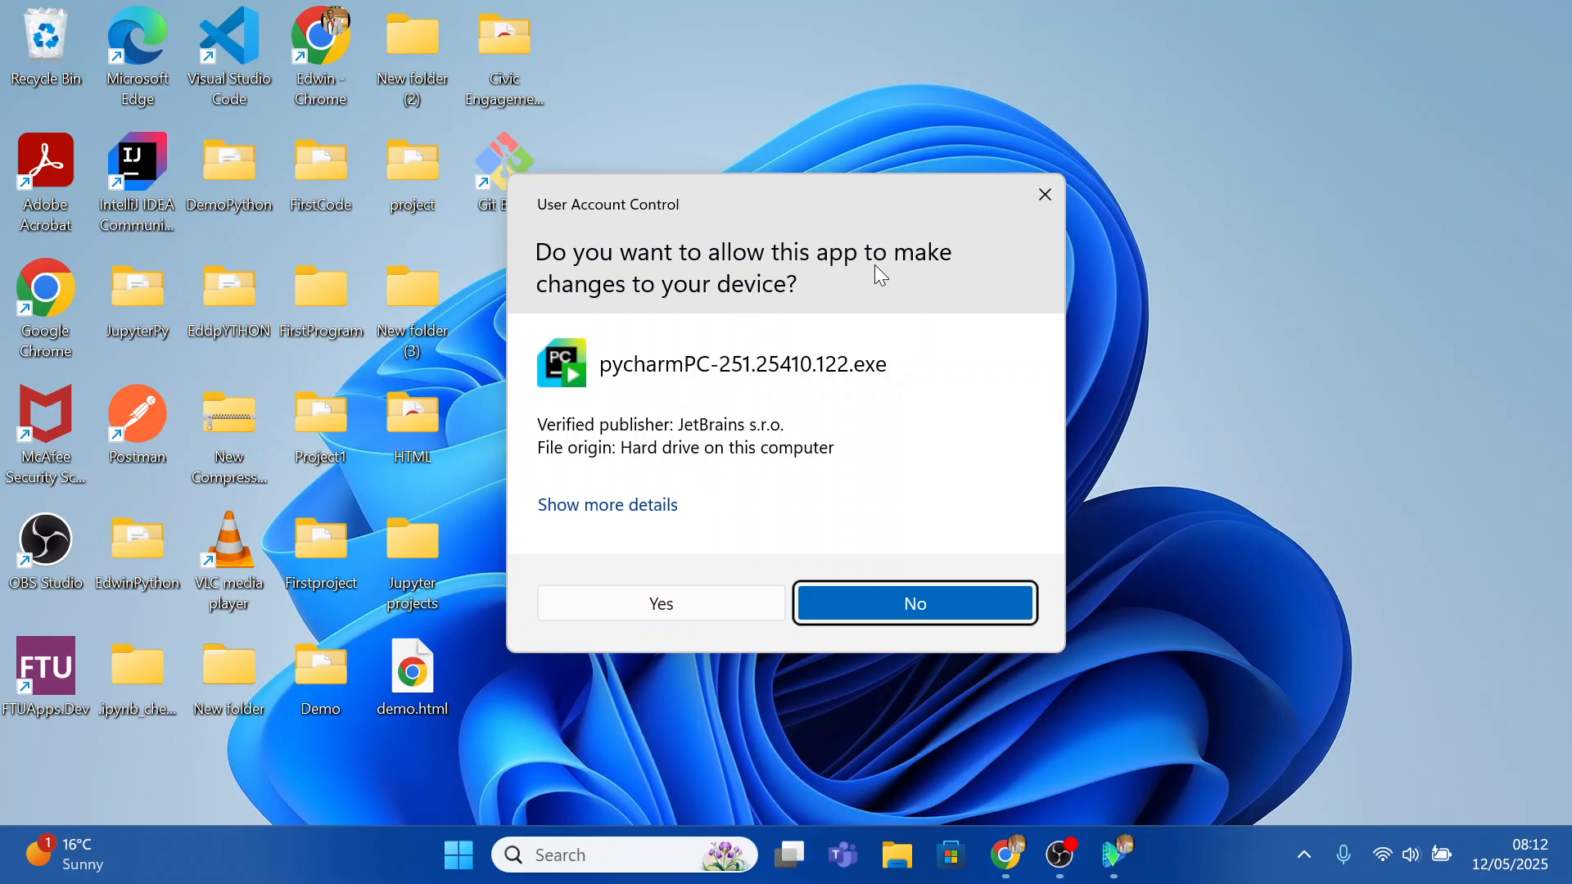
left_click(667, 603)
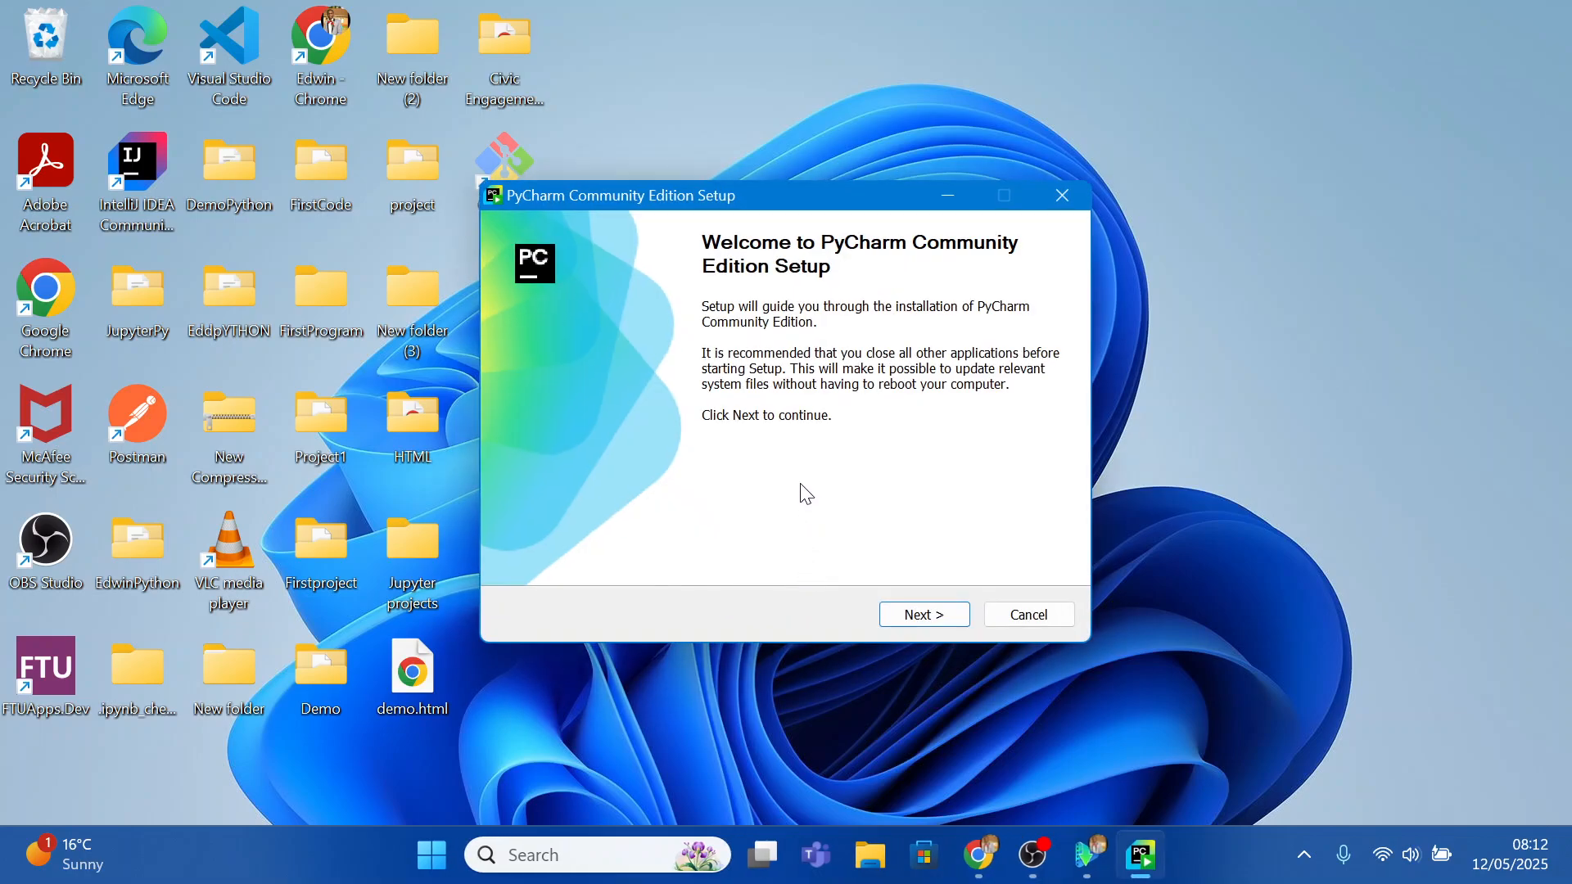
Proceed through PyCharm Community Edition Setup to the installation options, keeping the default destination folder.
left_click(943, 622)
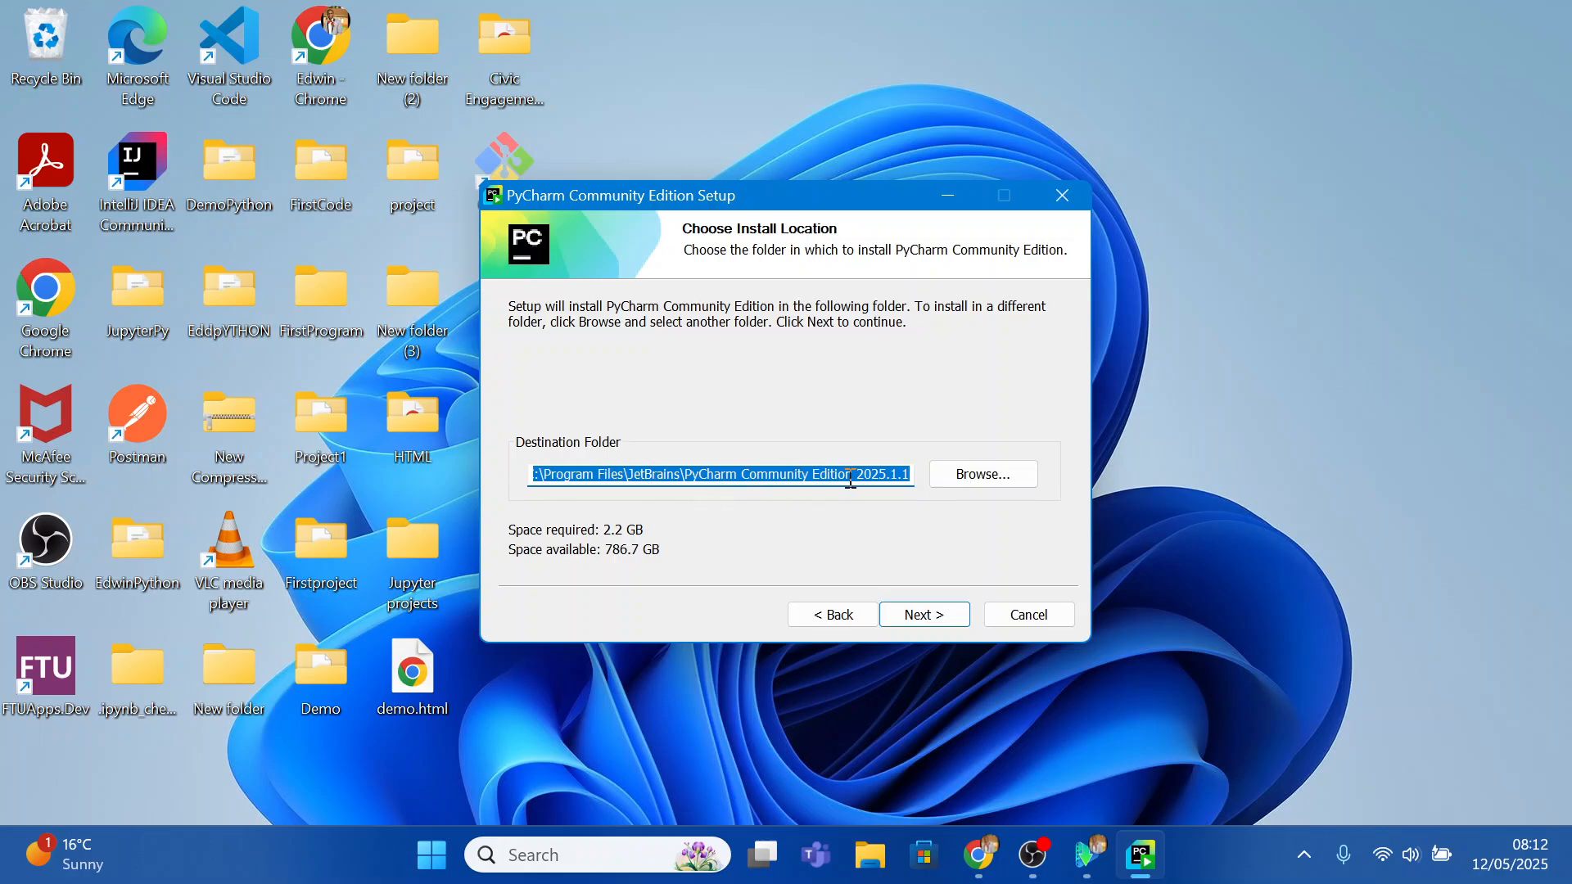
left_click(983, 477)
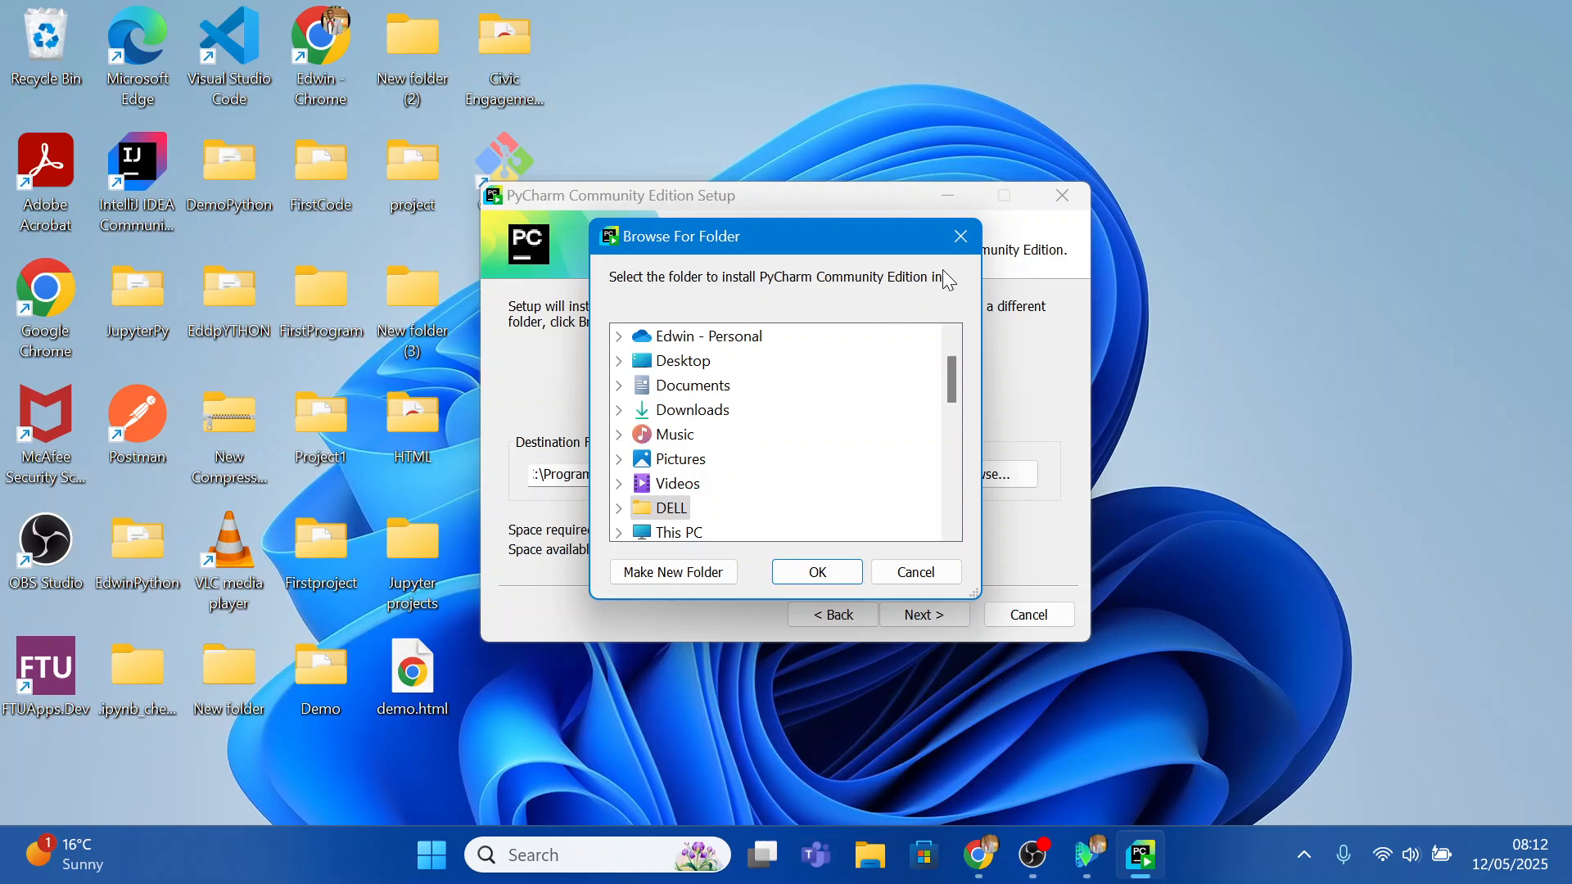
left_click(961, 239)
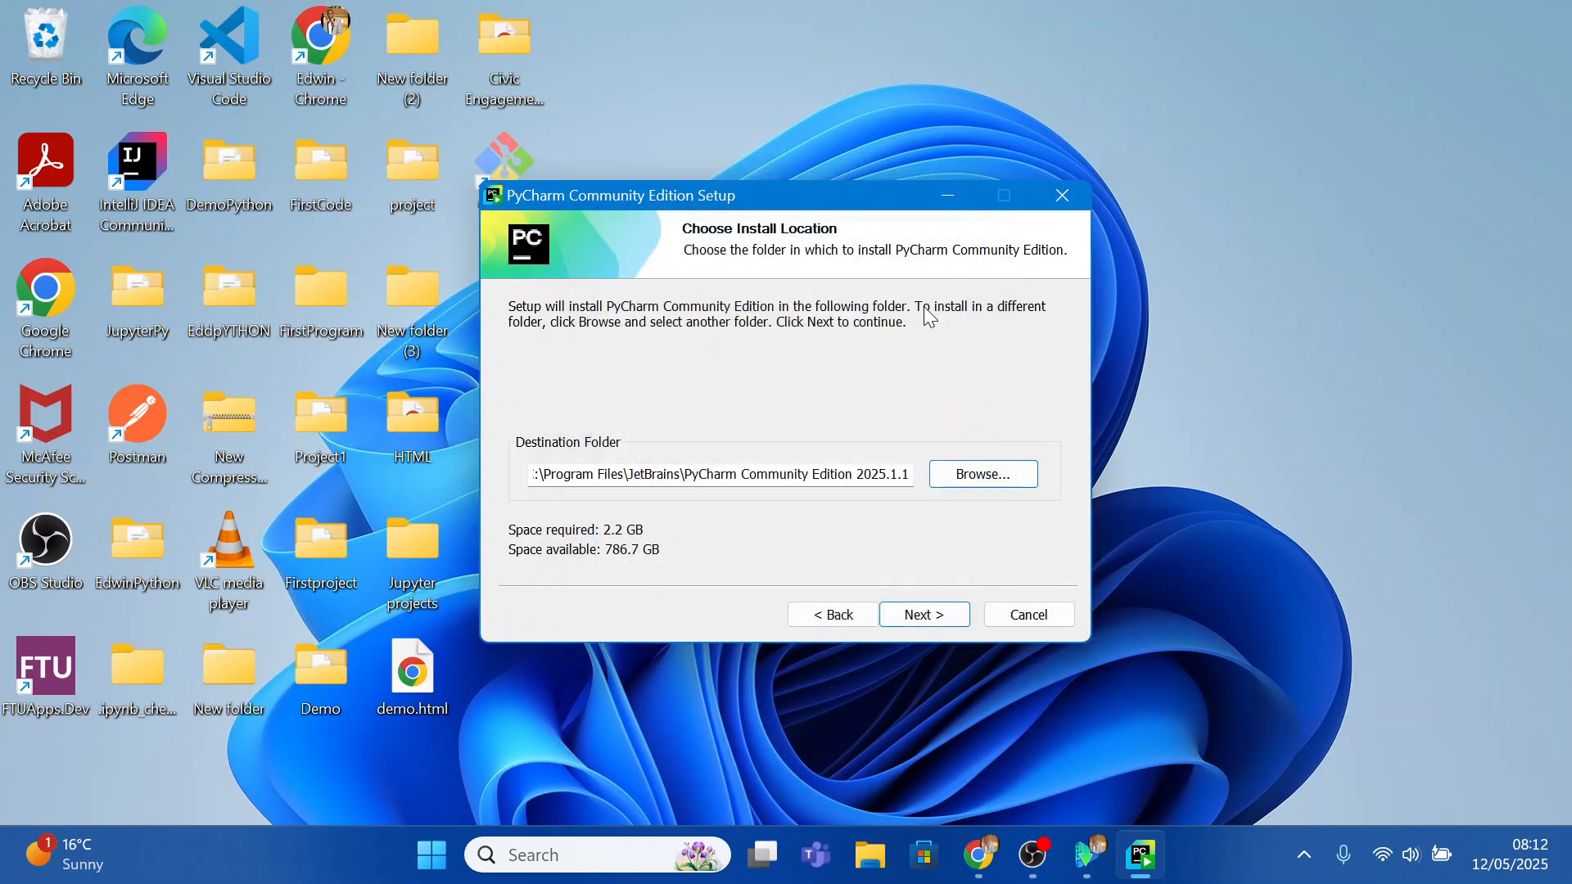
left_click(920, 616)
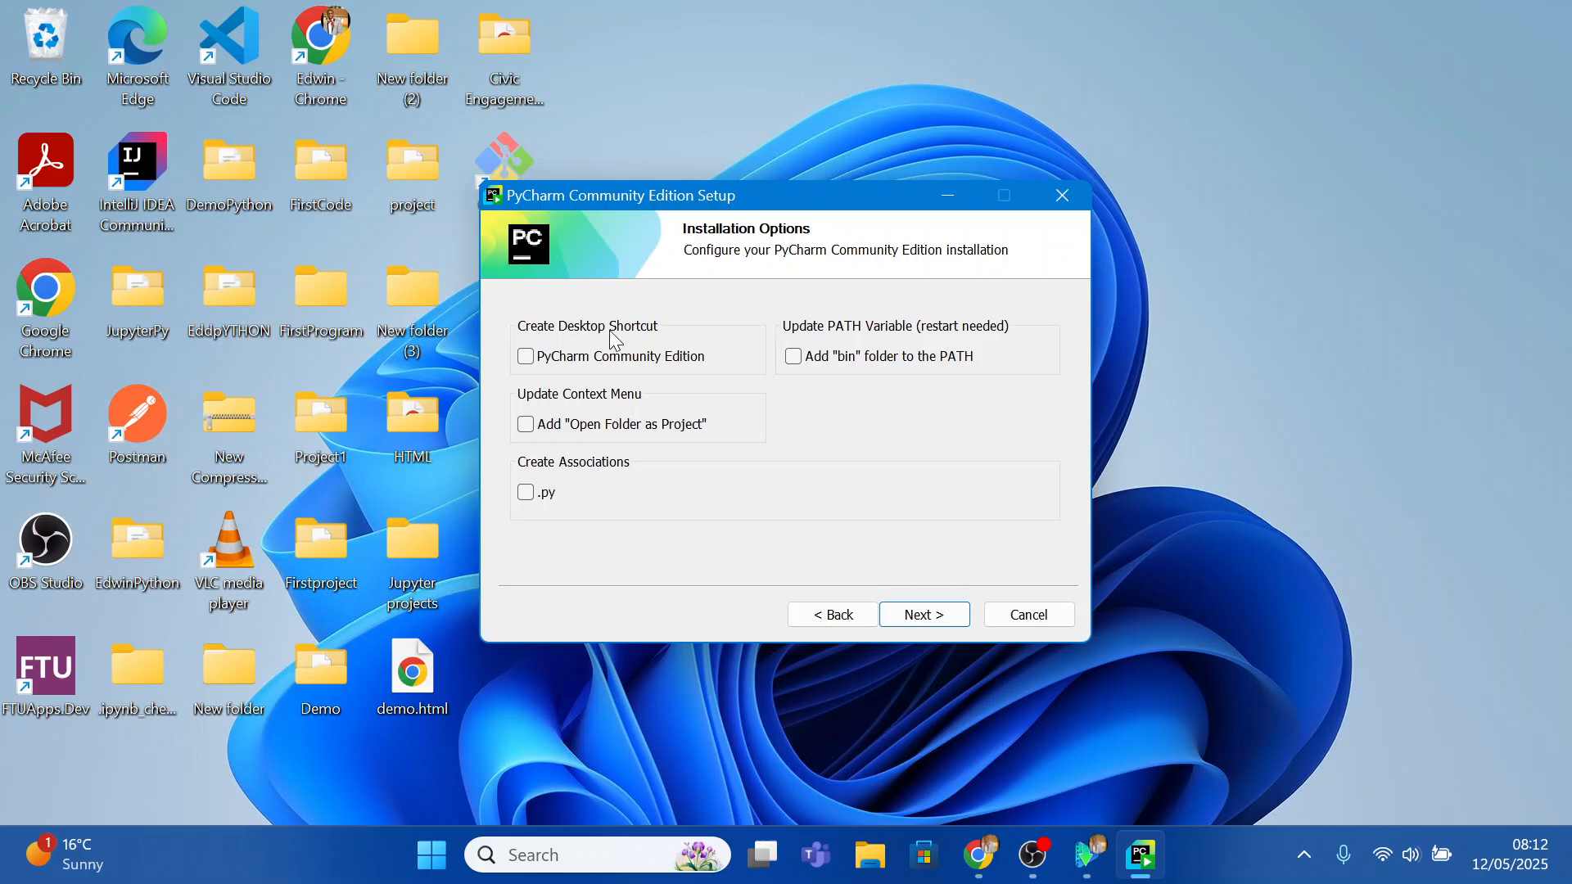
Enable the desktop shortcut, "Open Folder as Project", the .py association and adding the "bin" folder to the PATH, and continue.
left_click(538, 358)
left_click(1222, 880)
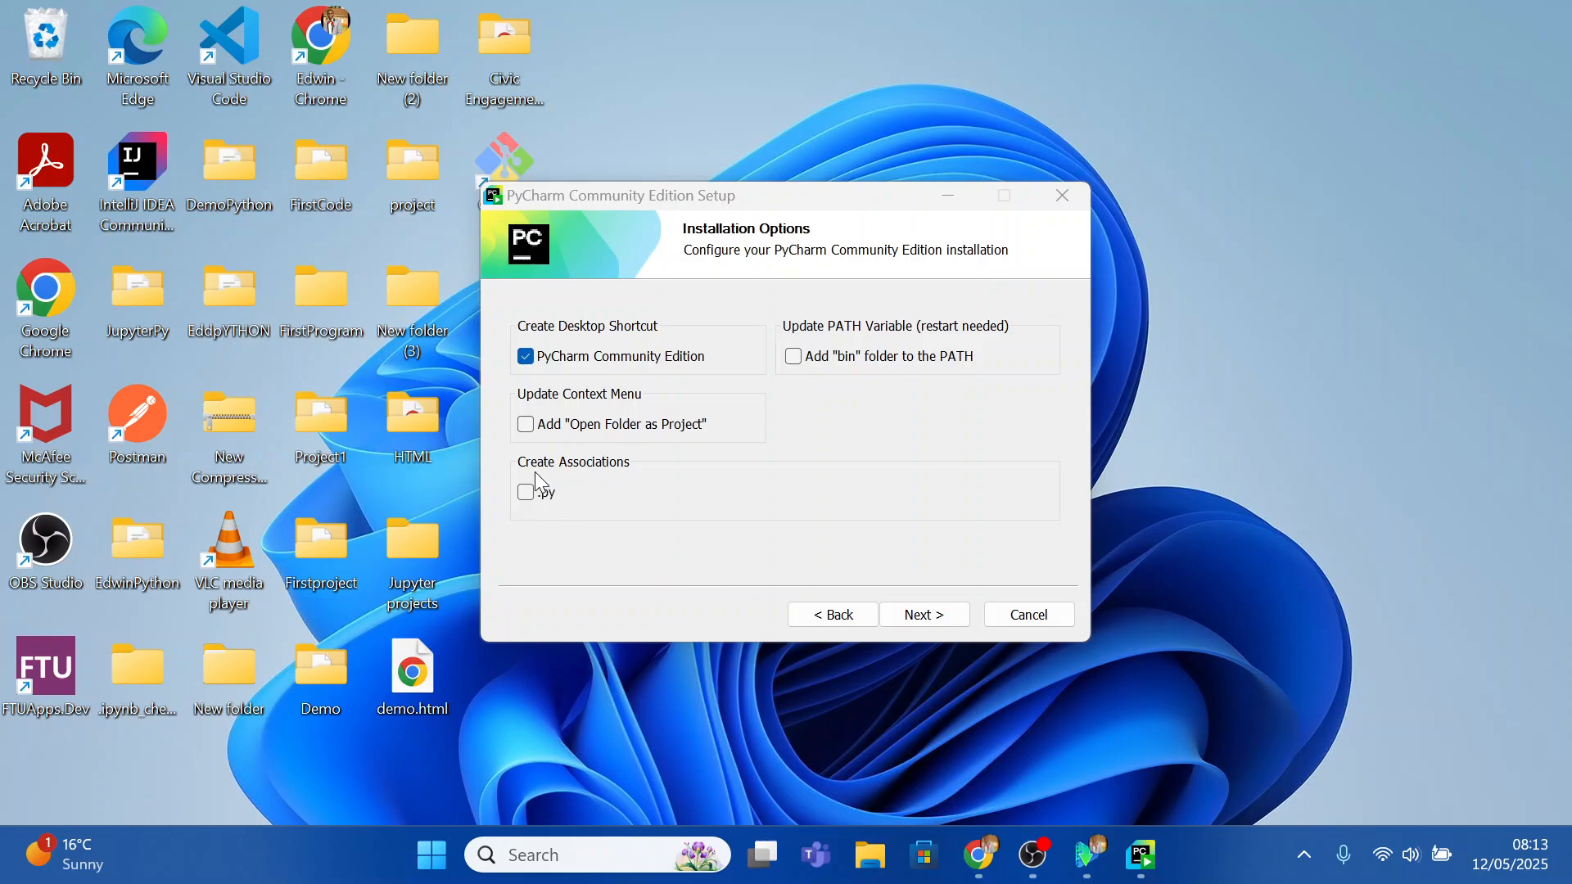
left_click(524, 427)
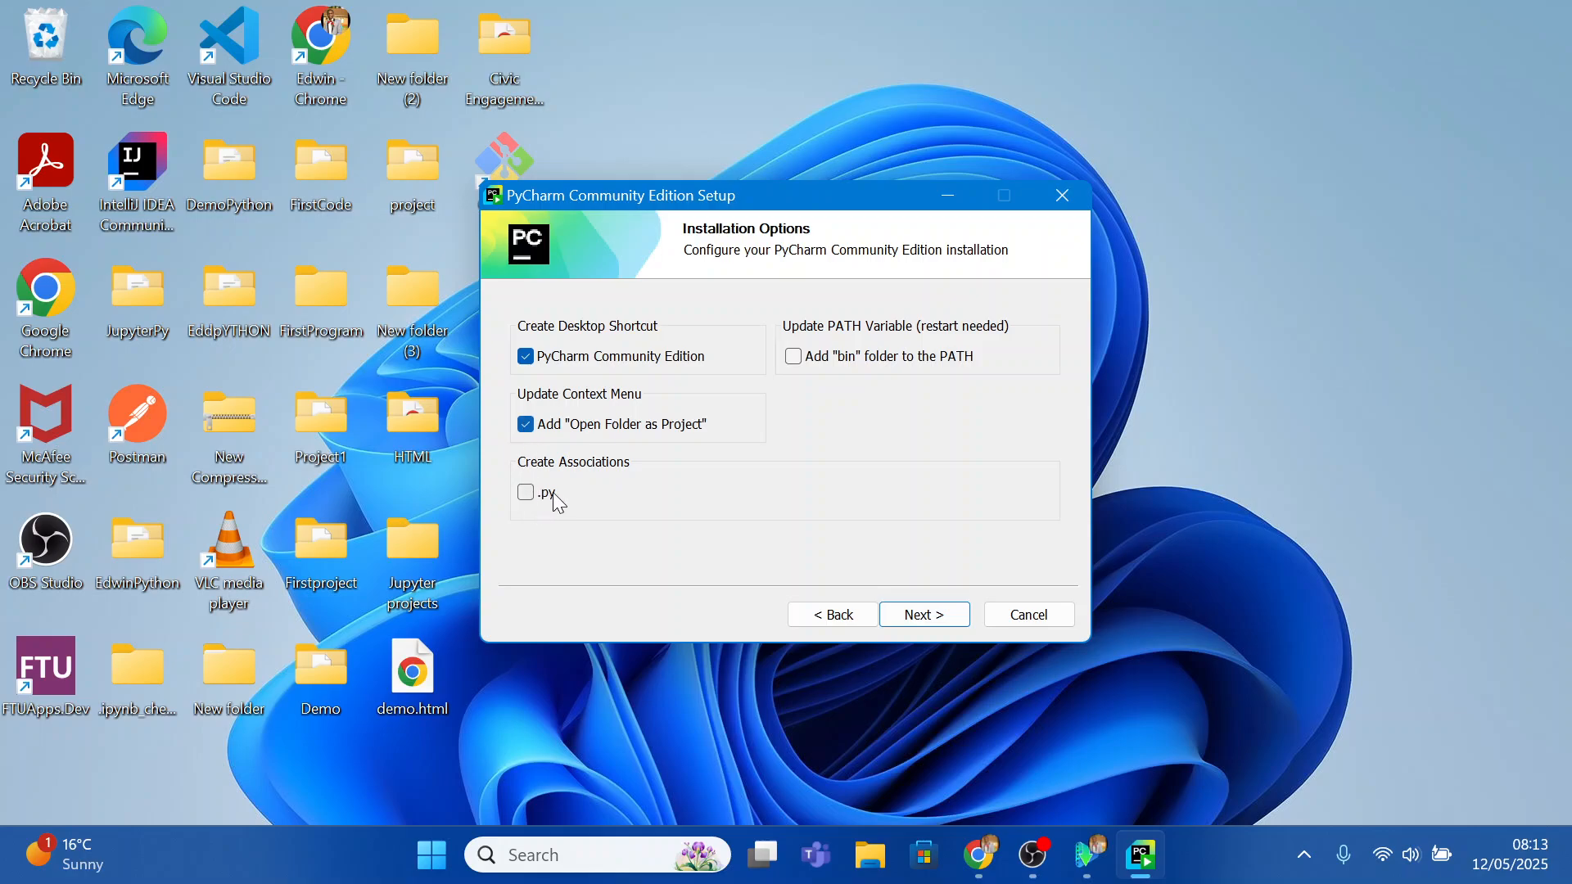
left_click(527, 494)
left_click(800, 361)
left_click(899, 613)
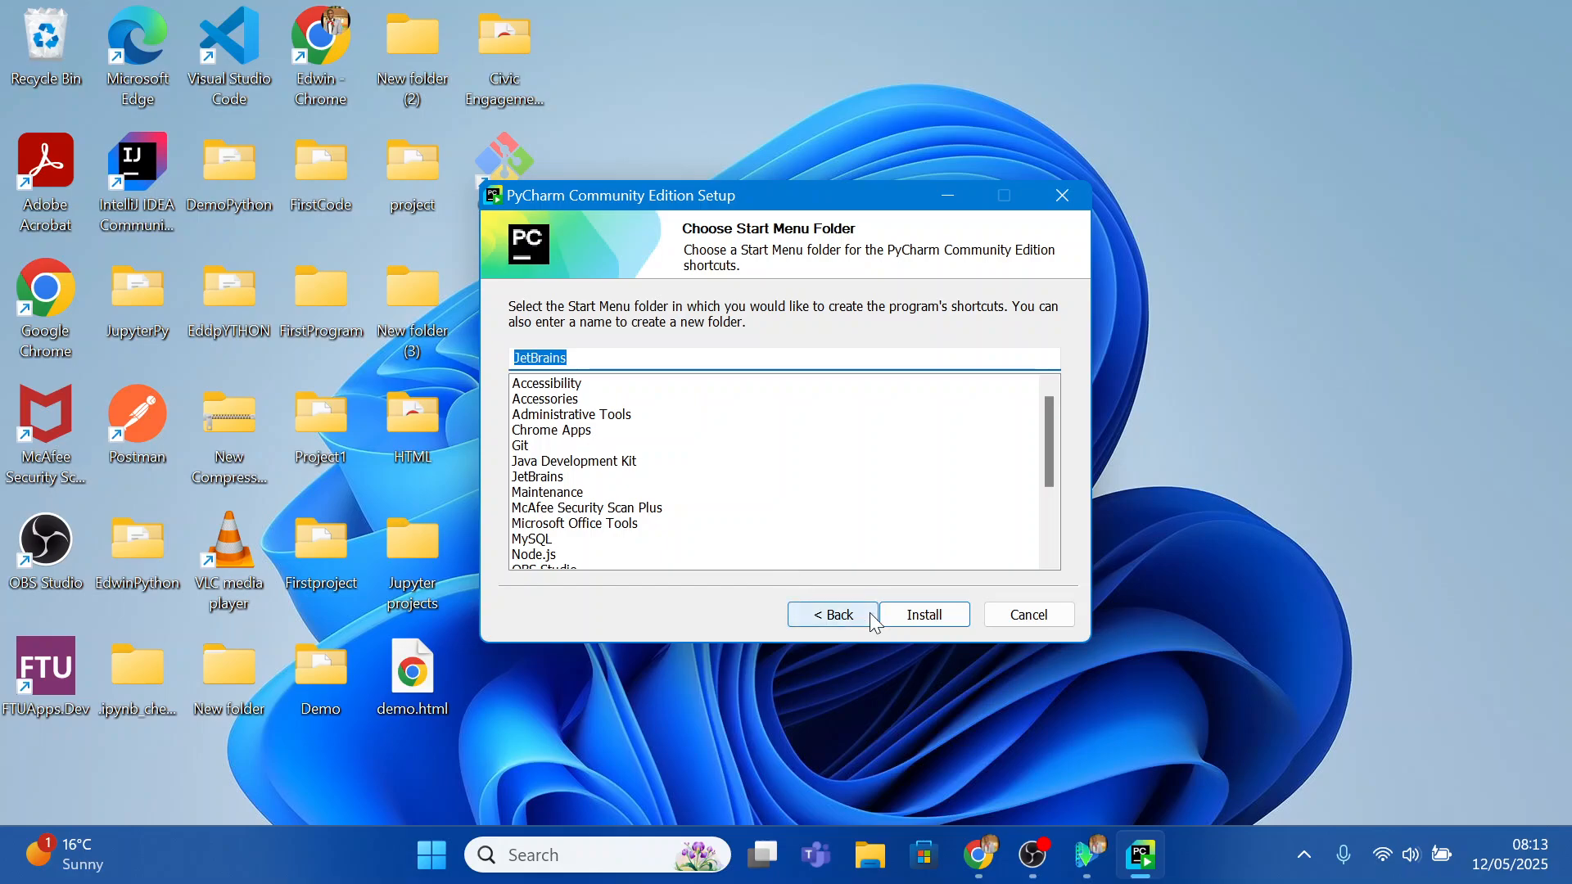
Install PyCharm with the JetBrains Start Menu folder and finish setup, choosing to reboot manually later.
left_click(919, 622)
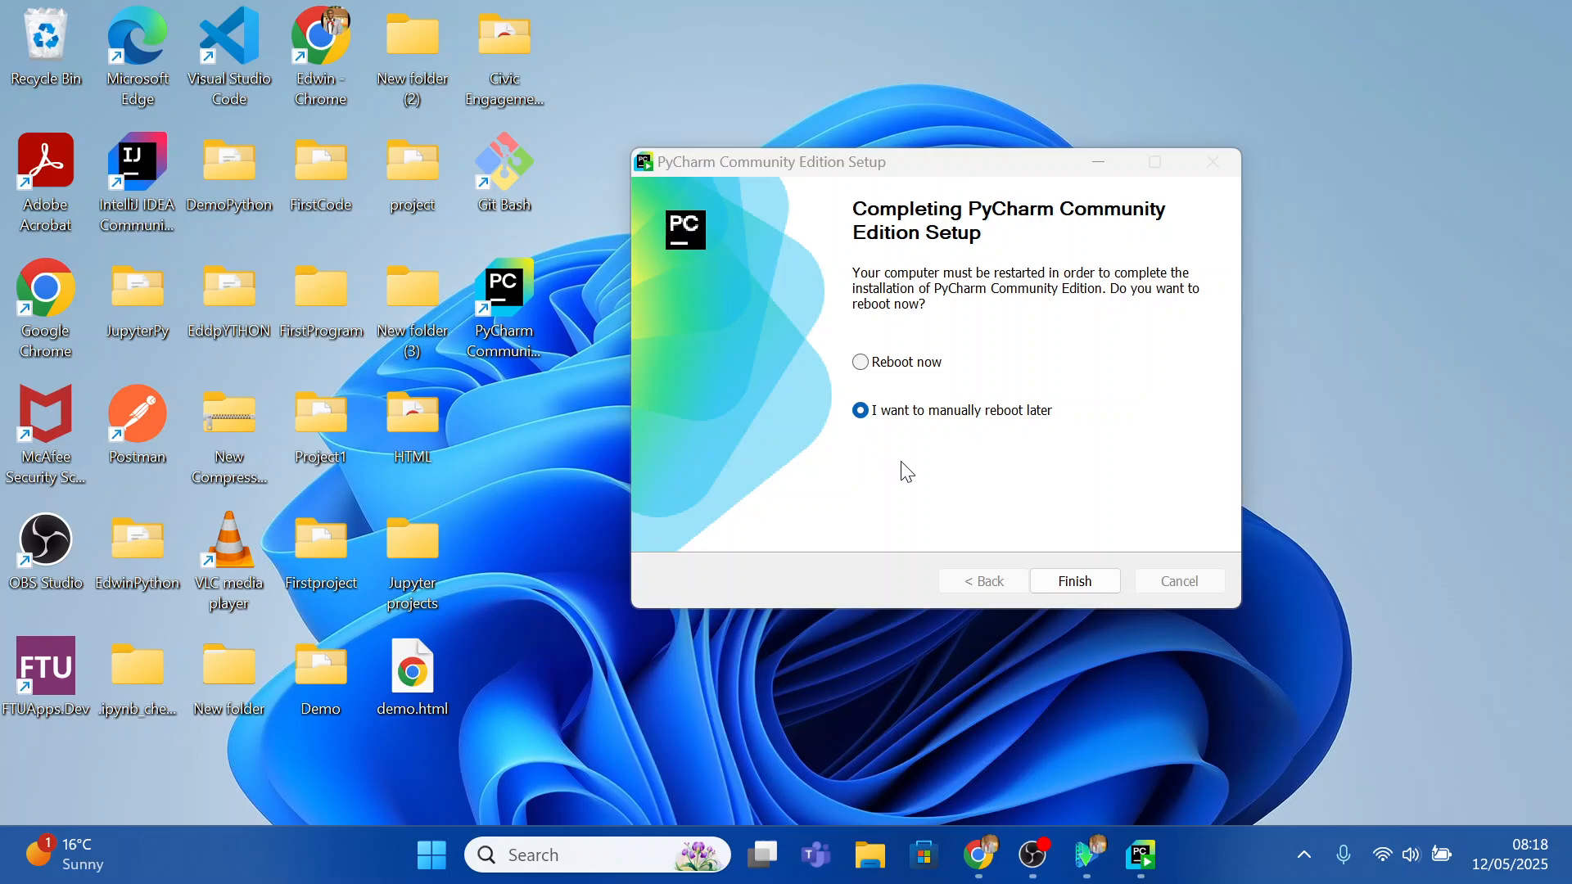
left_click(1075, 586)
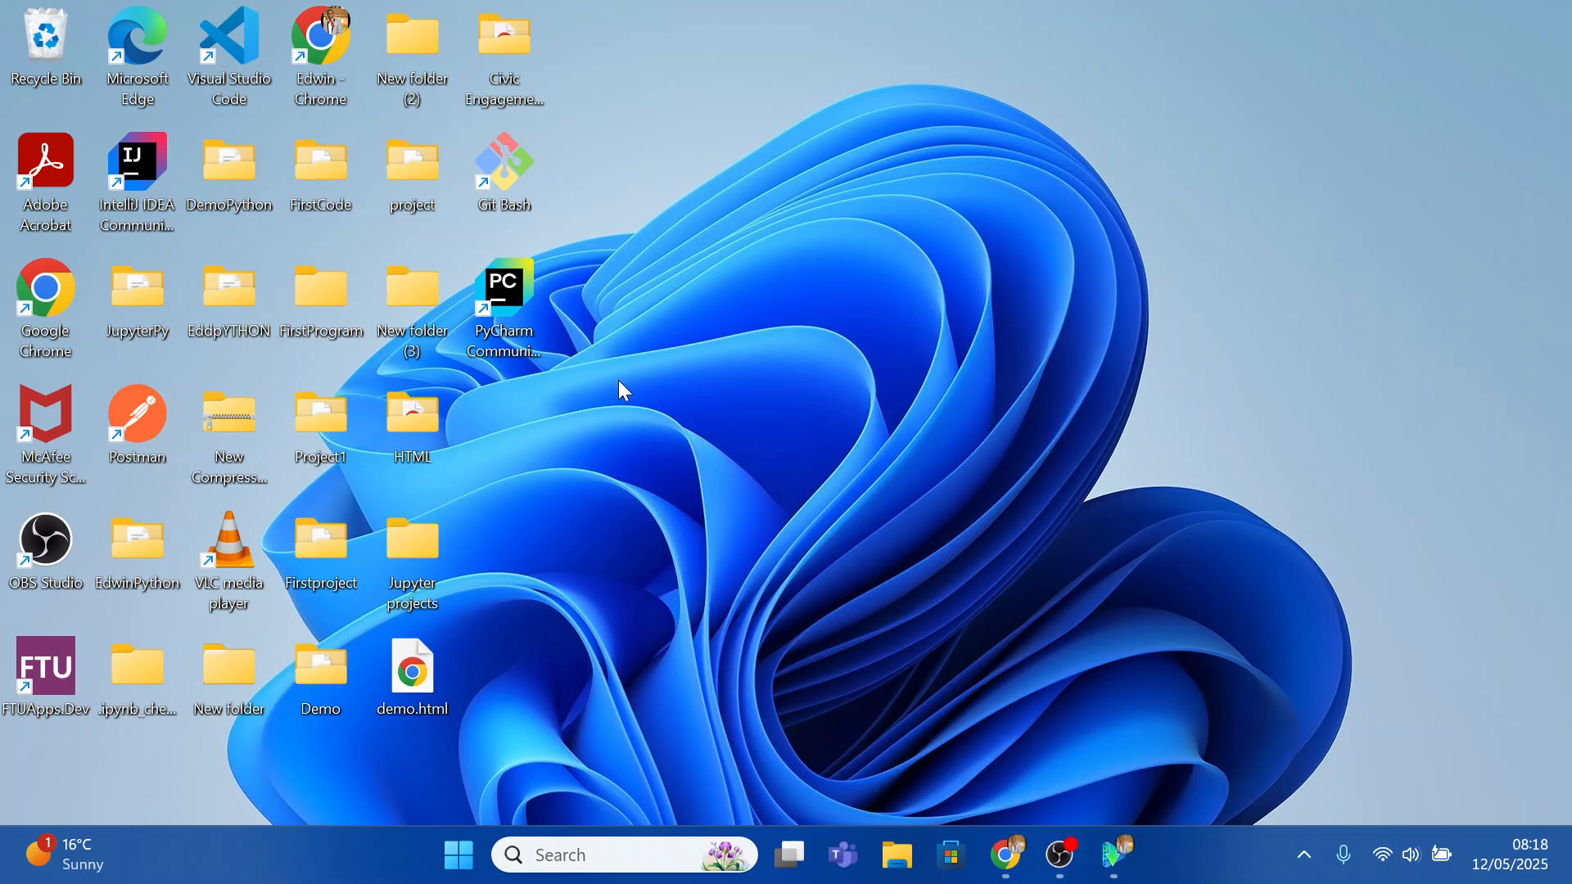
Launch PyCharm Community Edition from the desktop and skip importing settings.
double_click(524, 335)
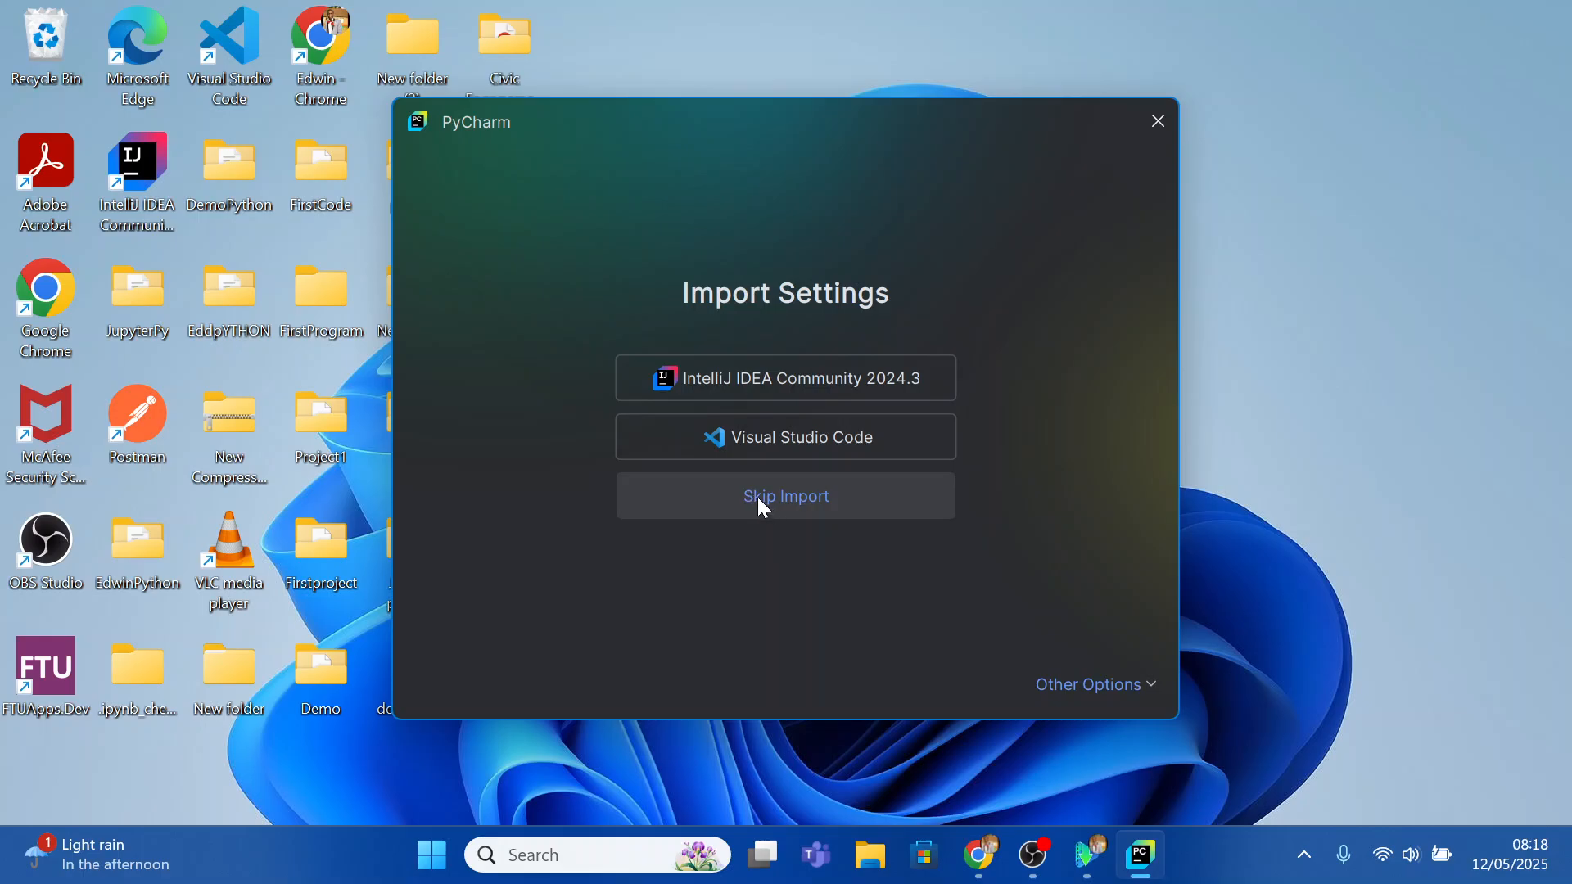
left_click(807, 500)
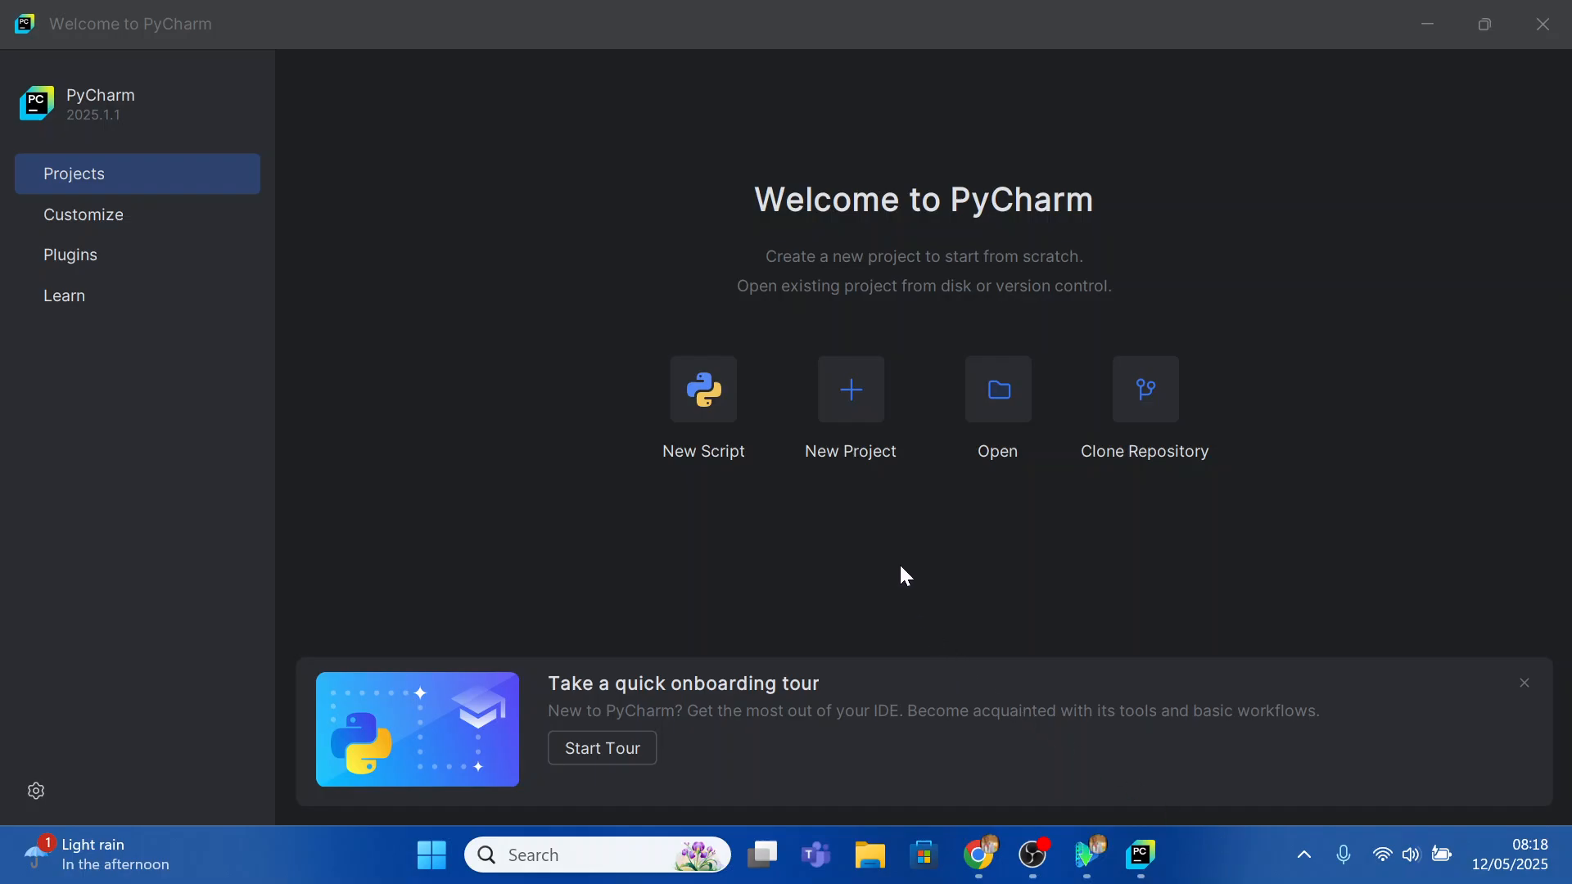
Create a Pure Python project at C:\Users\DELL\PycharmProjects\EddPycharm and maximize its window.
left_click(845, 408)
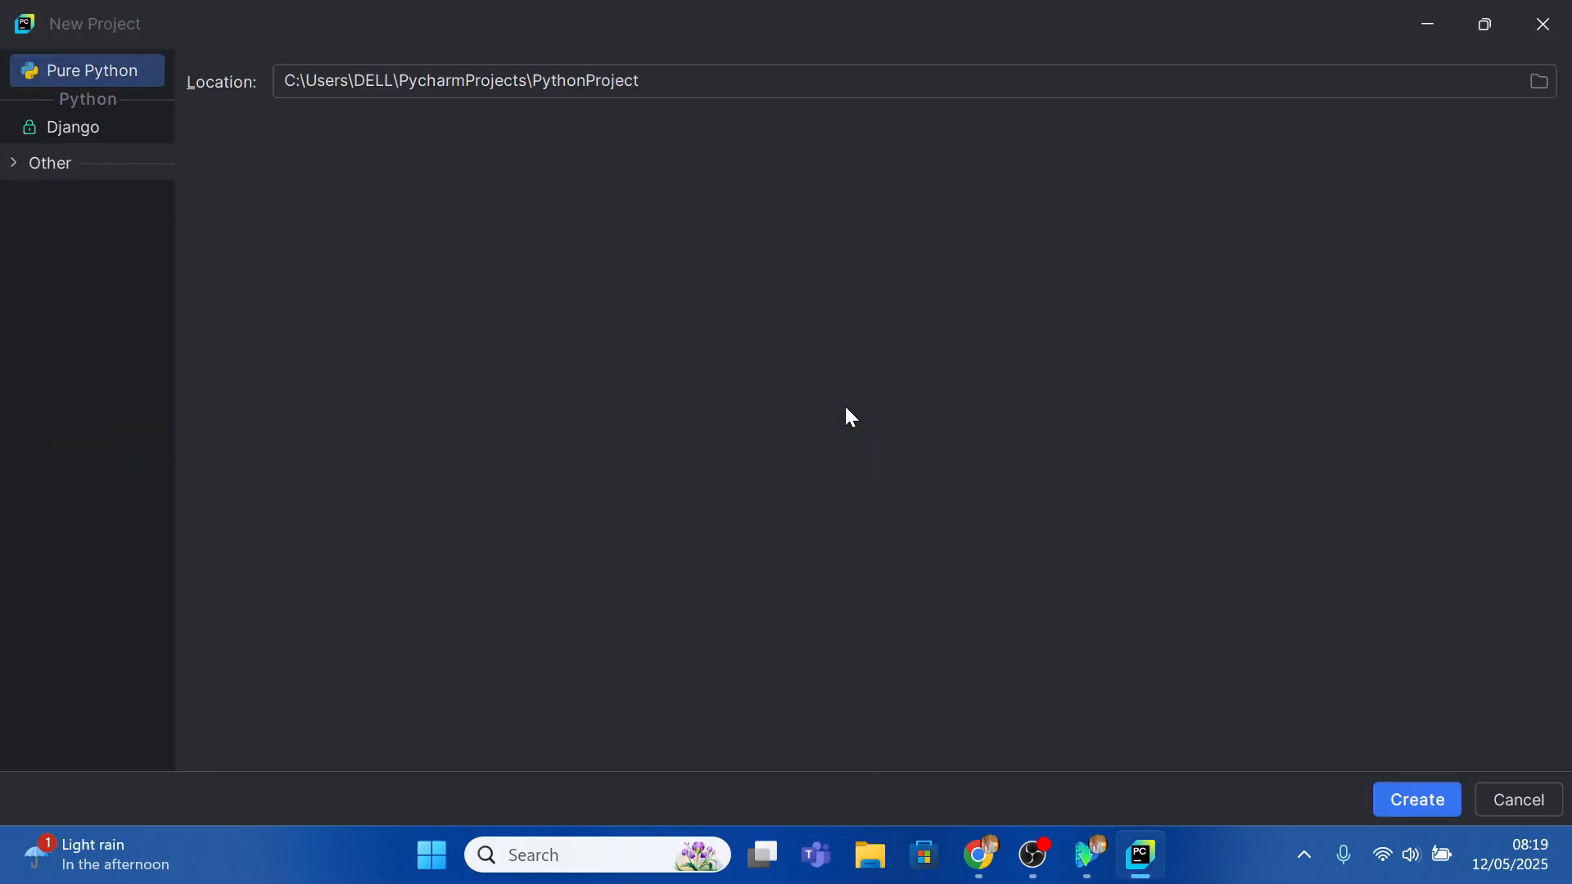
left_click(663, 77)
key("BackSpace")
key("BackSpace")
key("BackSpace")
key("BackSpace")
key("BackSpace")
key("BackSpace")
key("BackSpace")
key("BackSpace")
key("BackSpace")
key("BackSpace")
key("BackSpace")
key("BackSpace")
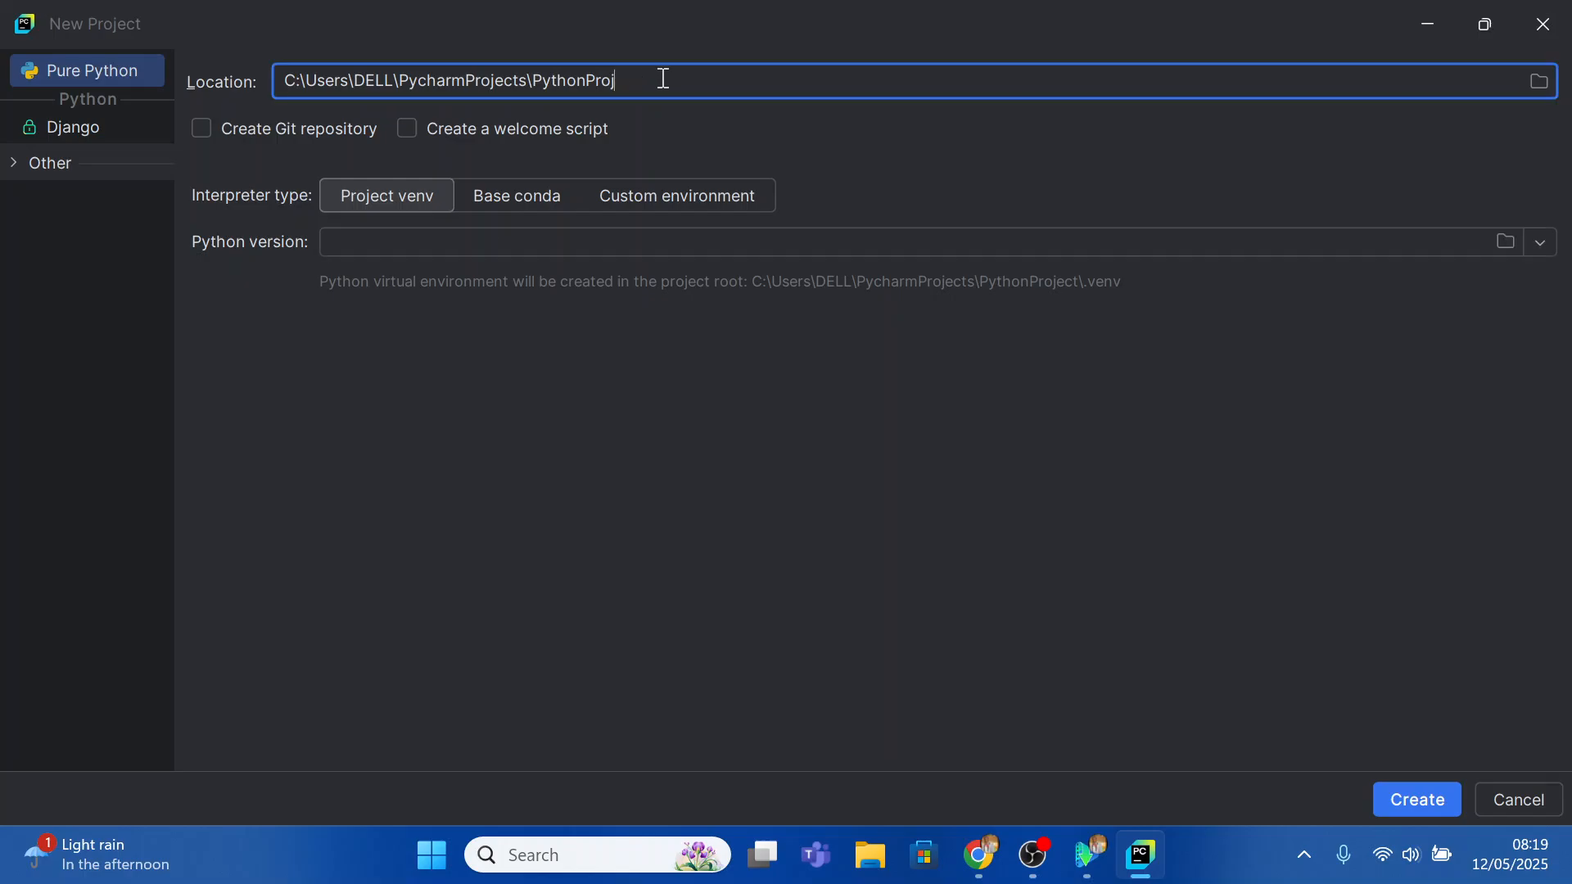
key("BackSpace")
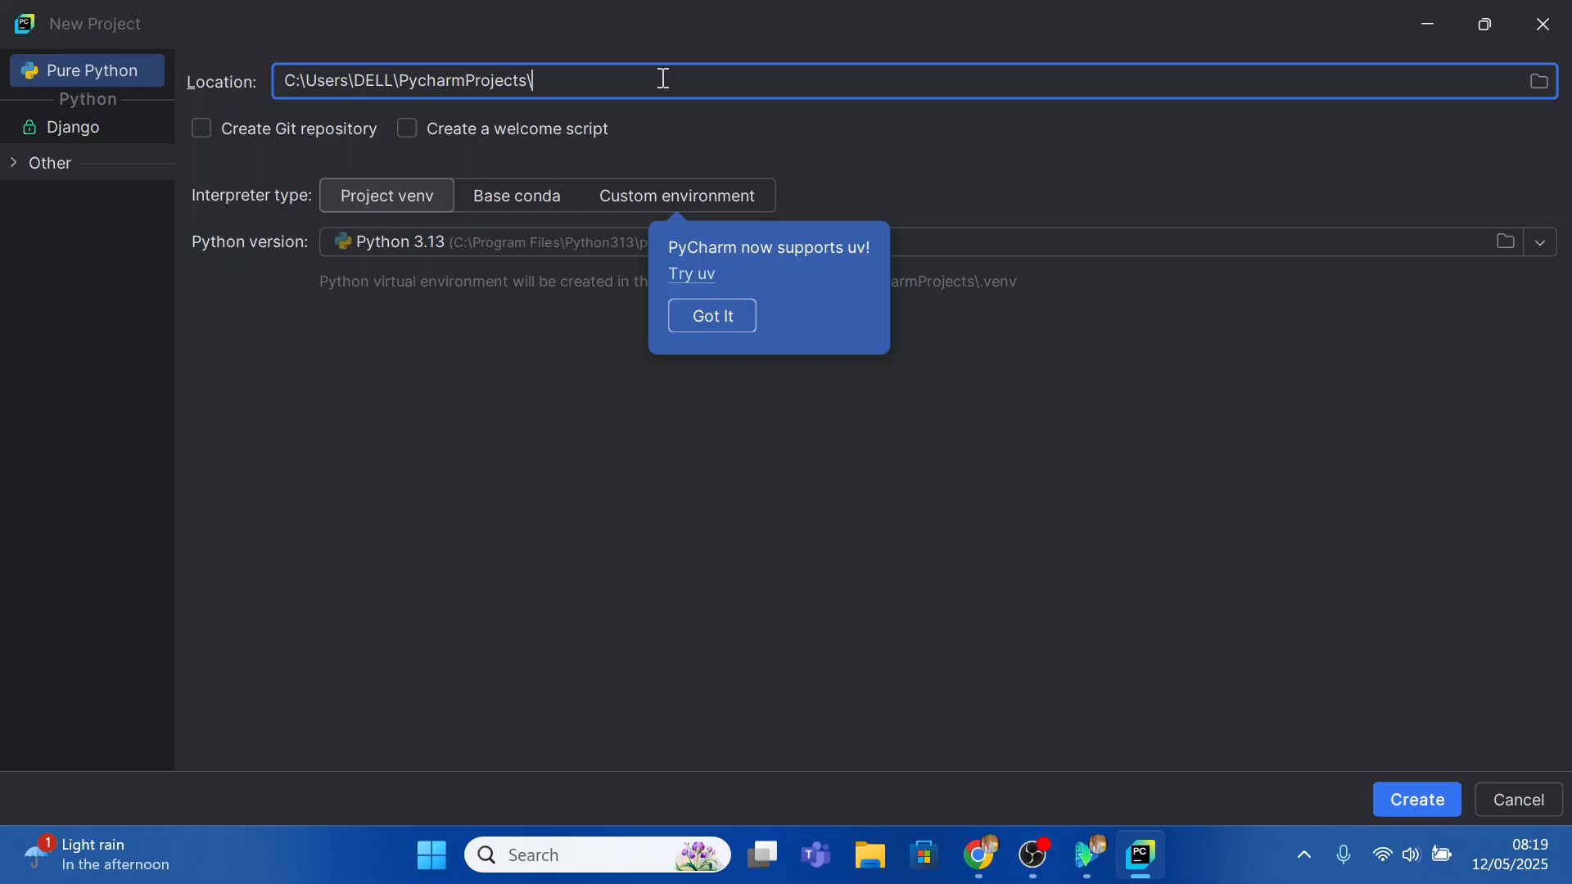
type("Edd")
type("Pychar")
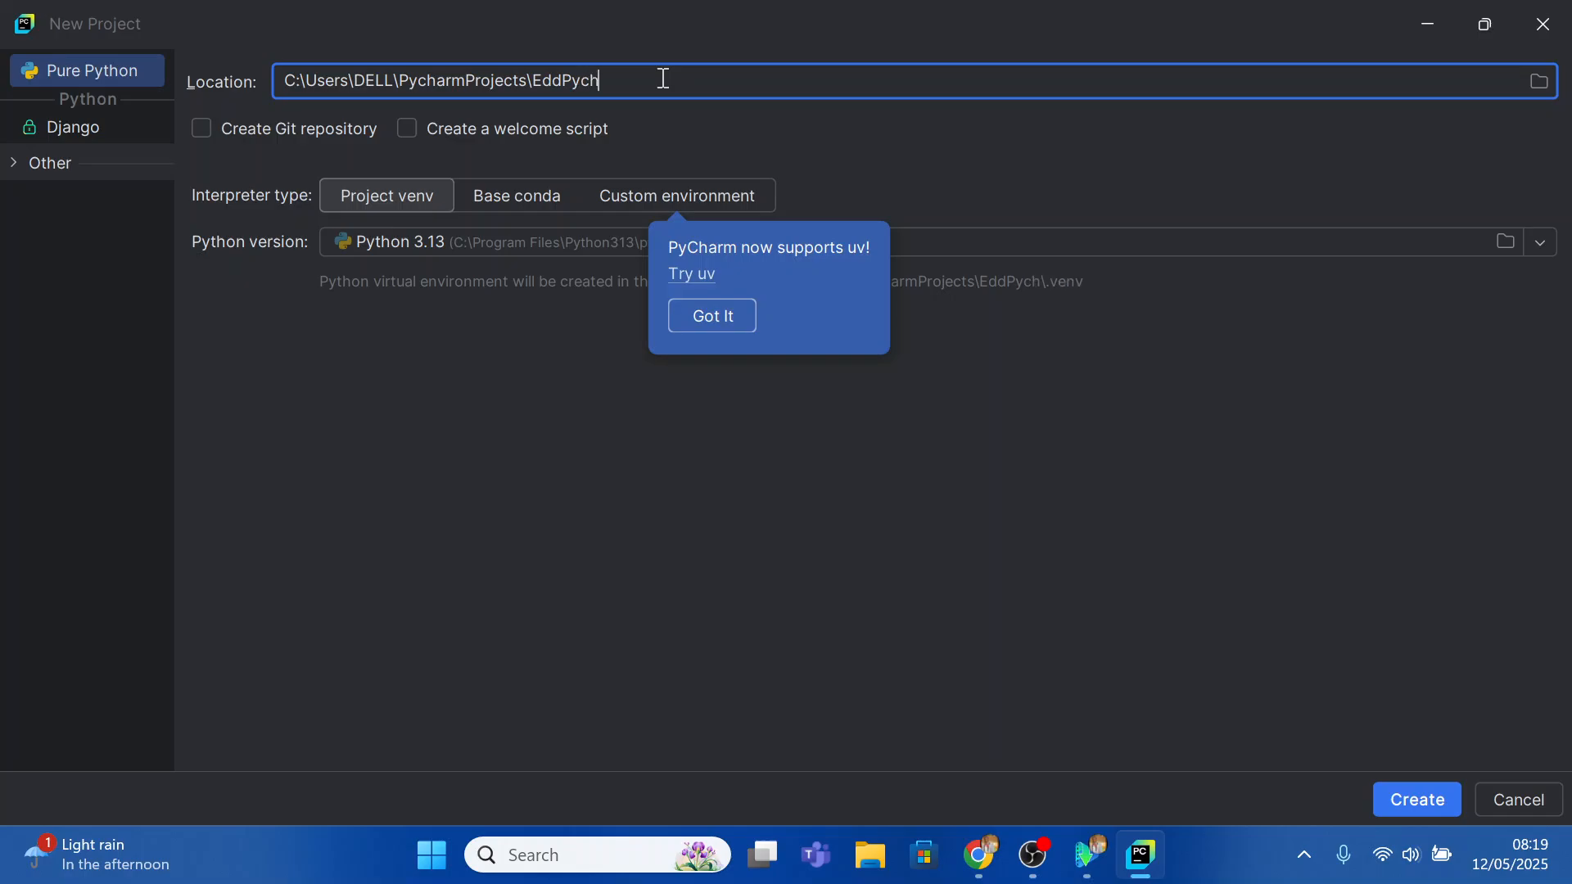
type("m")
left_click(1418, 800)
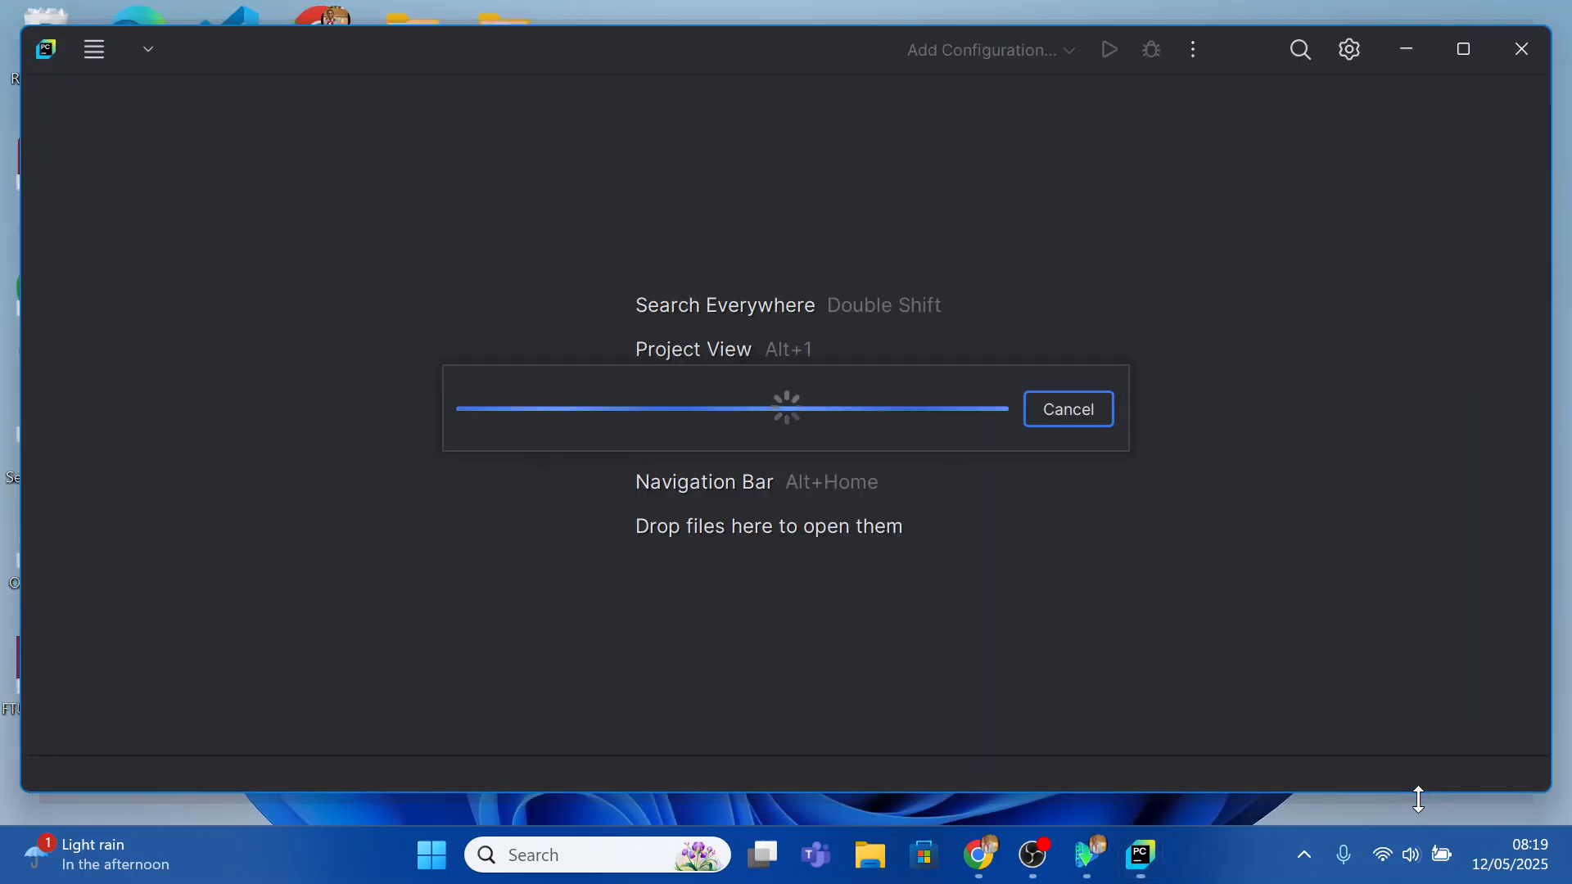
left_click(1464, 47)
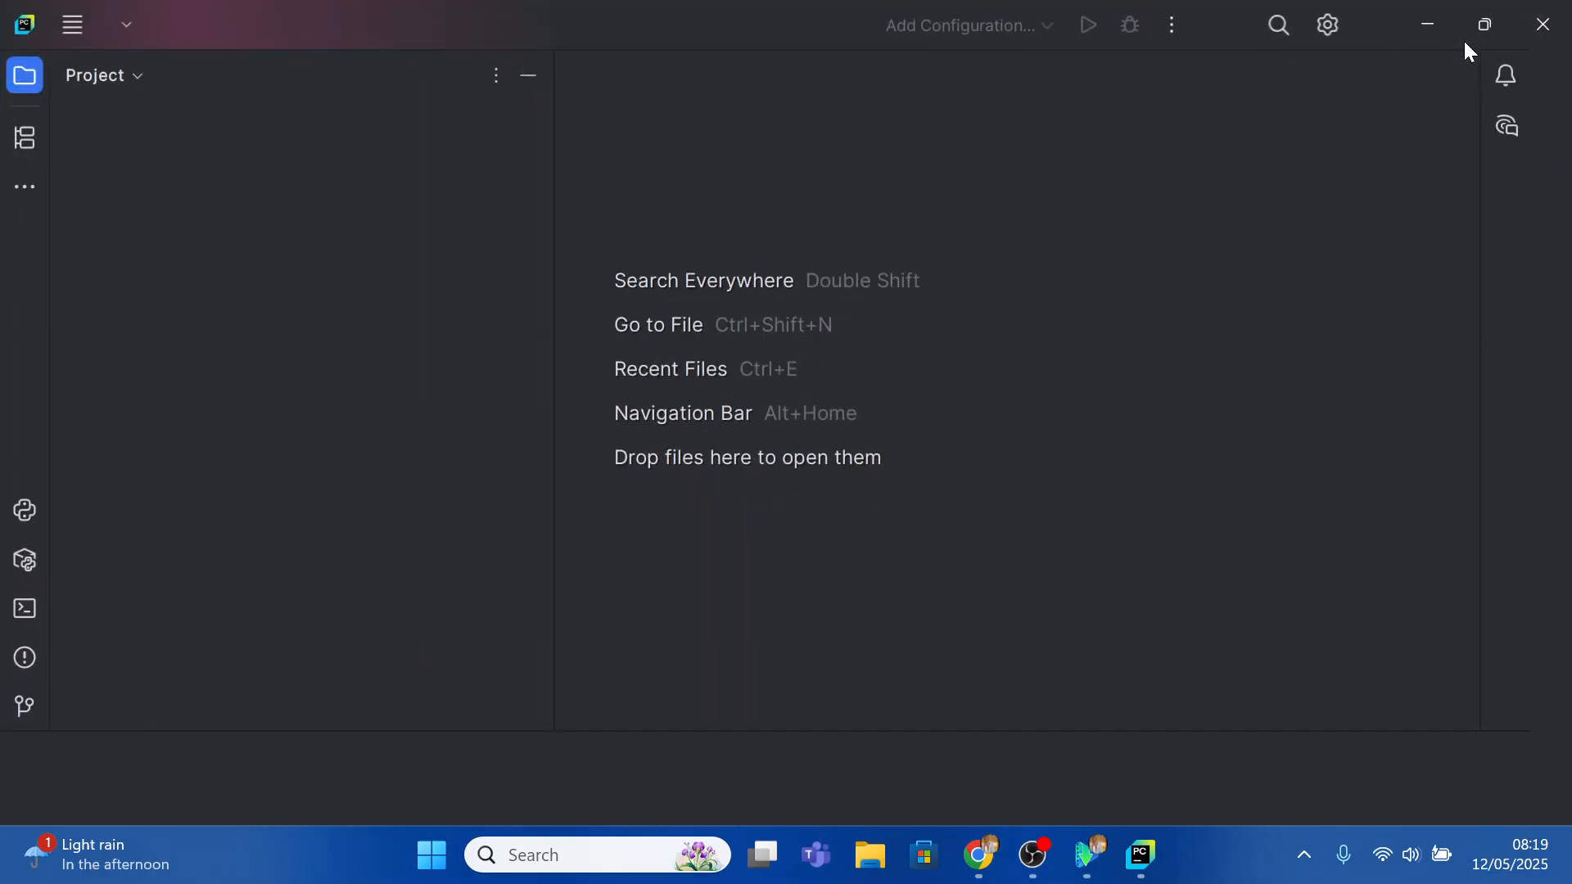
mouse_move(1466, 50)
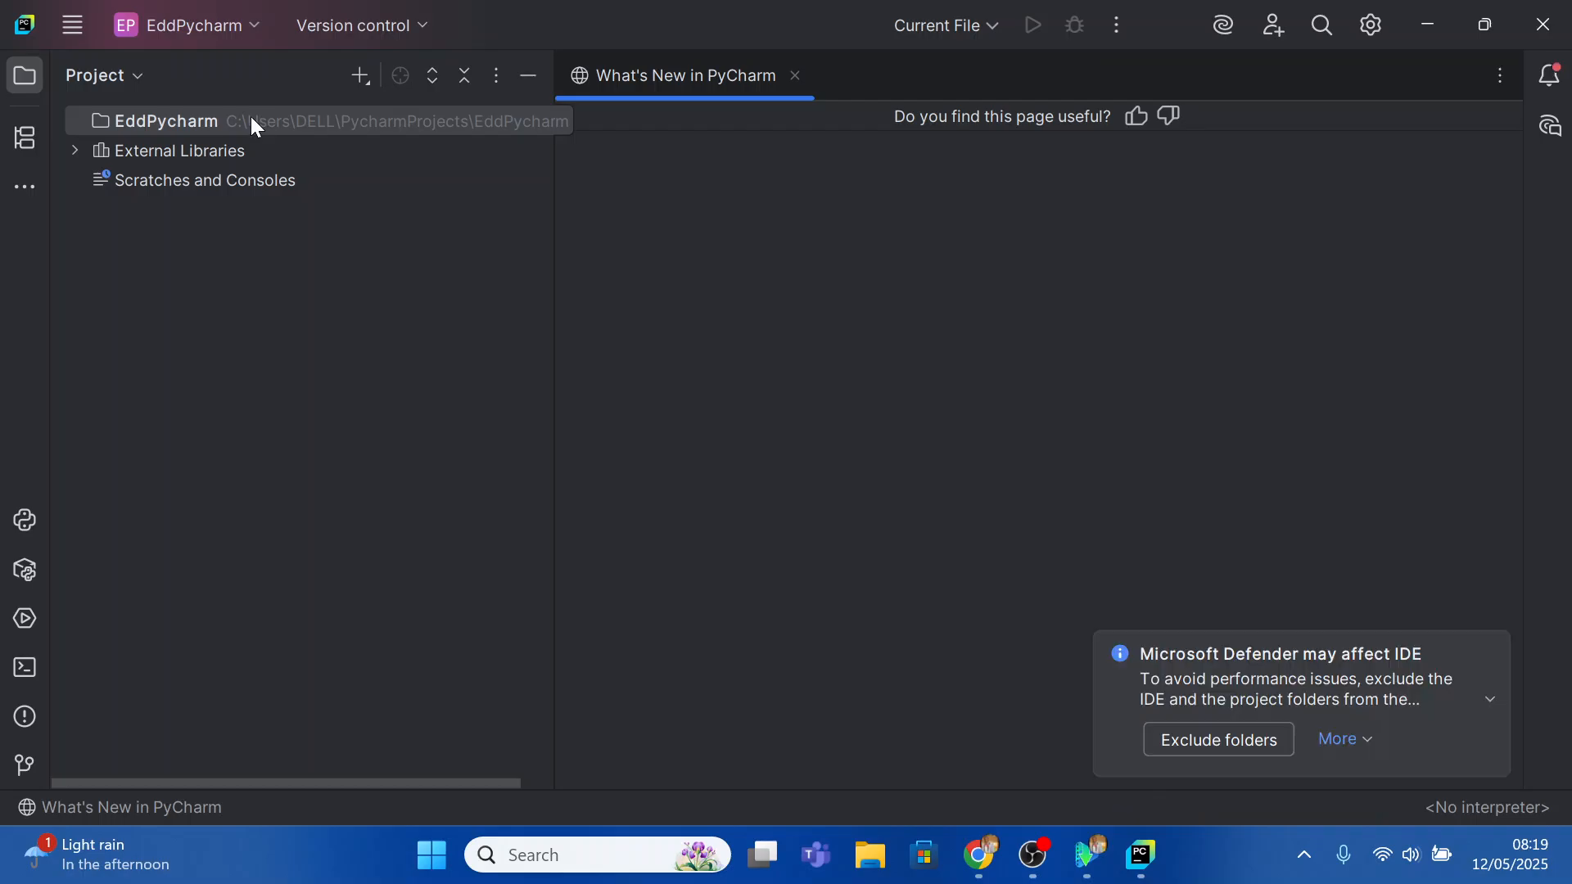
Create a new Python file named demo.py in the EddPycharm project folder.
right_click(251, 116)
mouse_move(341, 115)
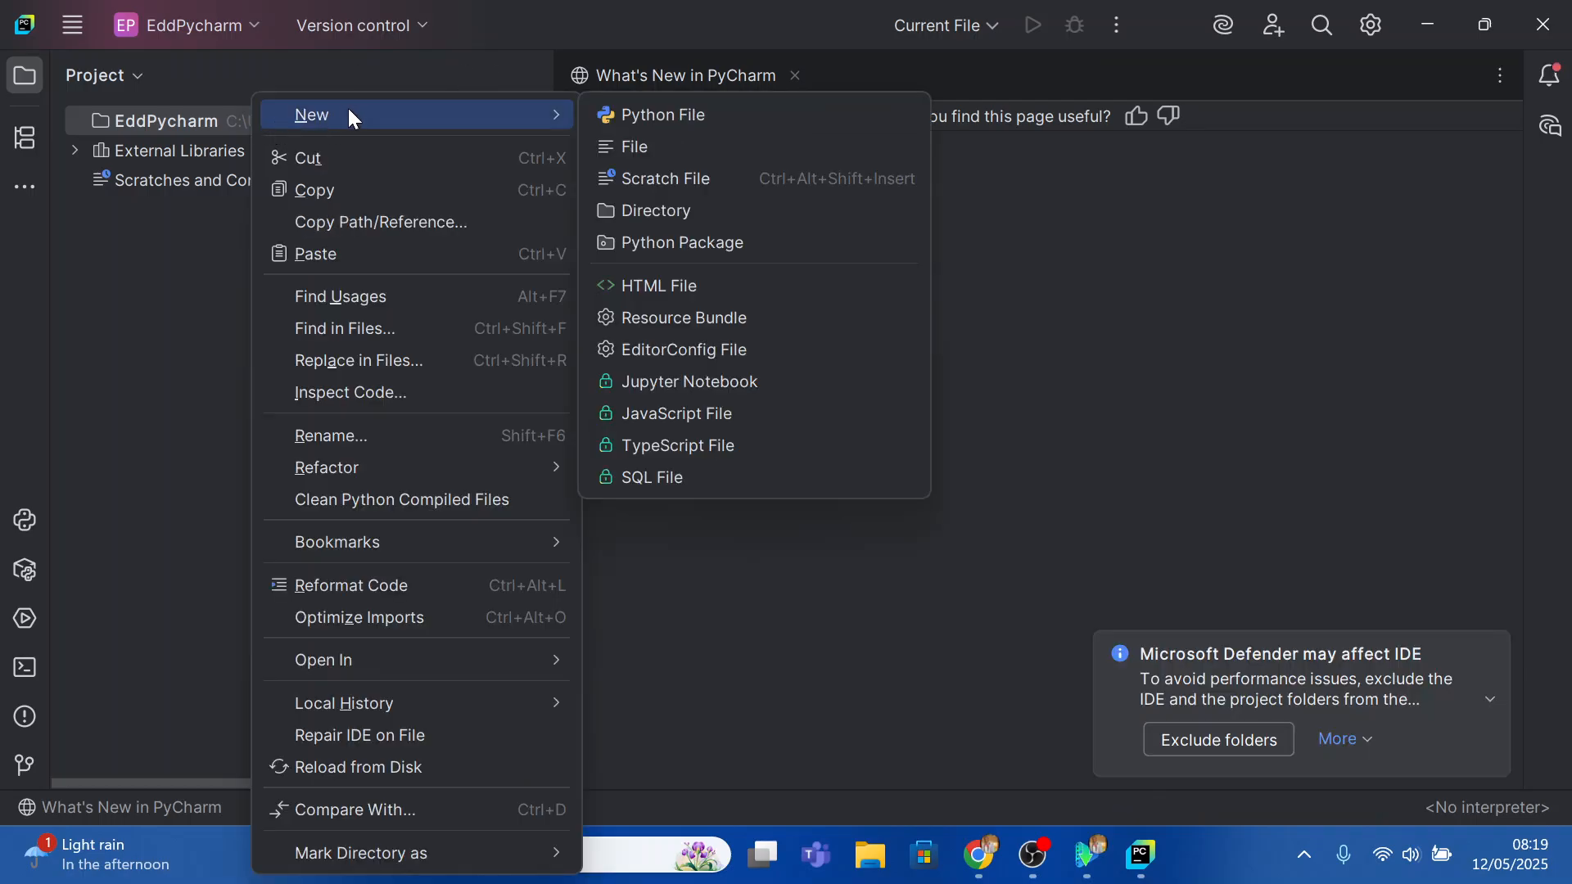
left_click(643, 123)
type("`")
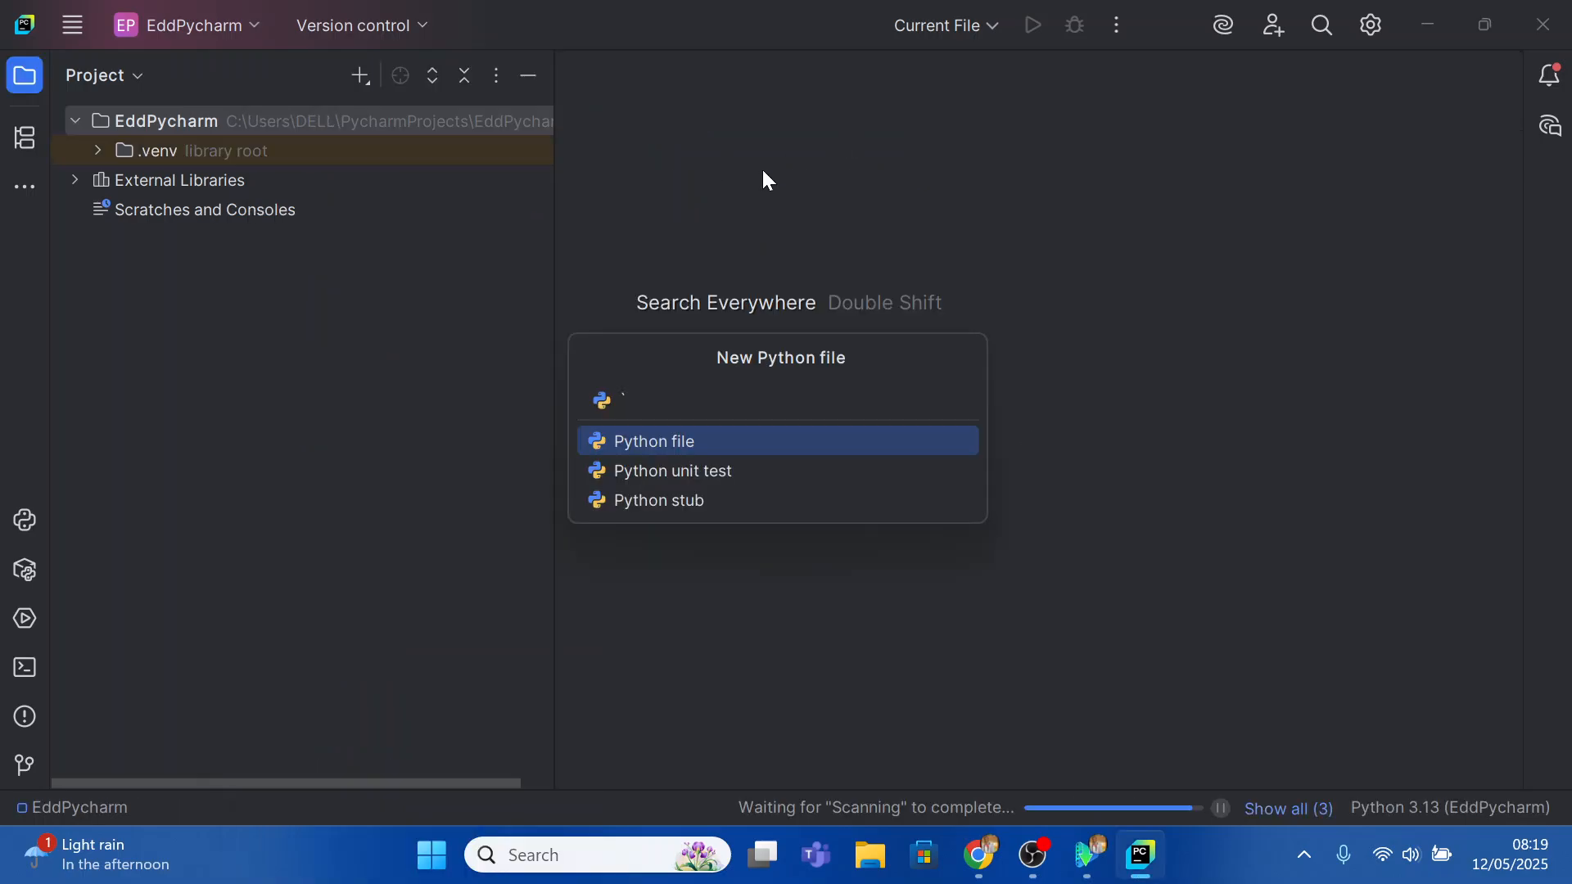
key("BackSpace")
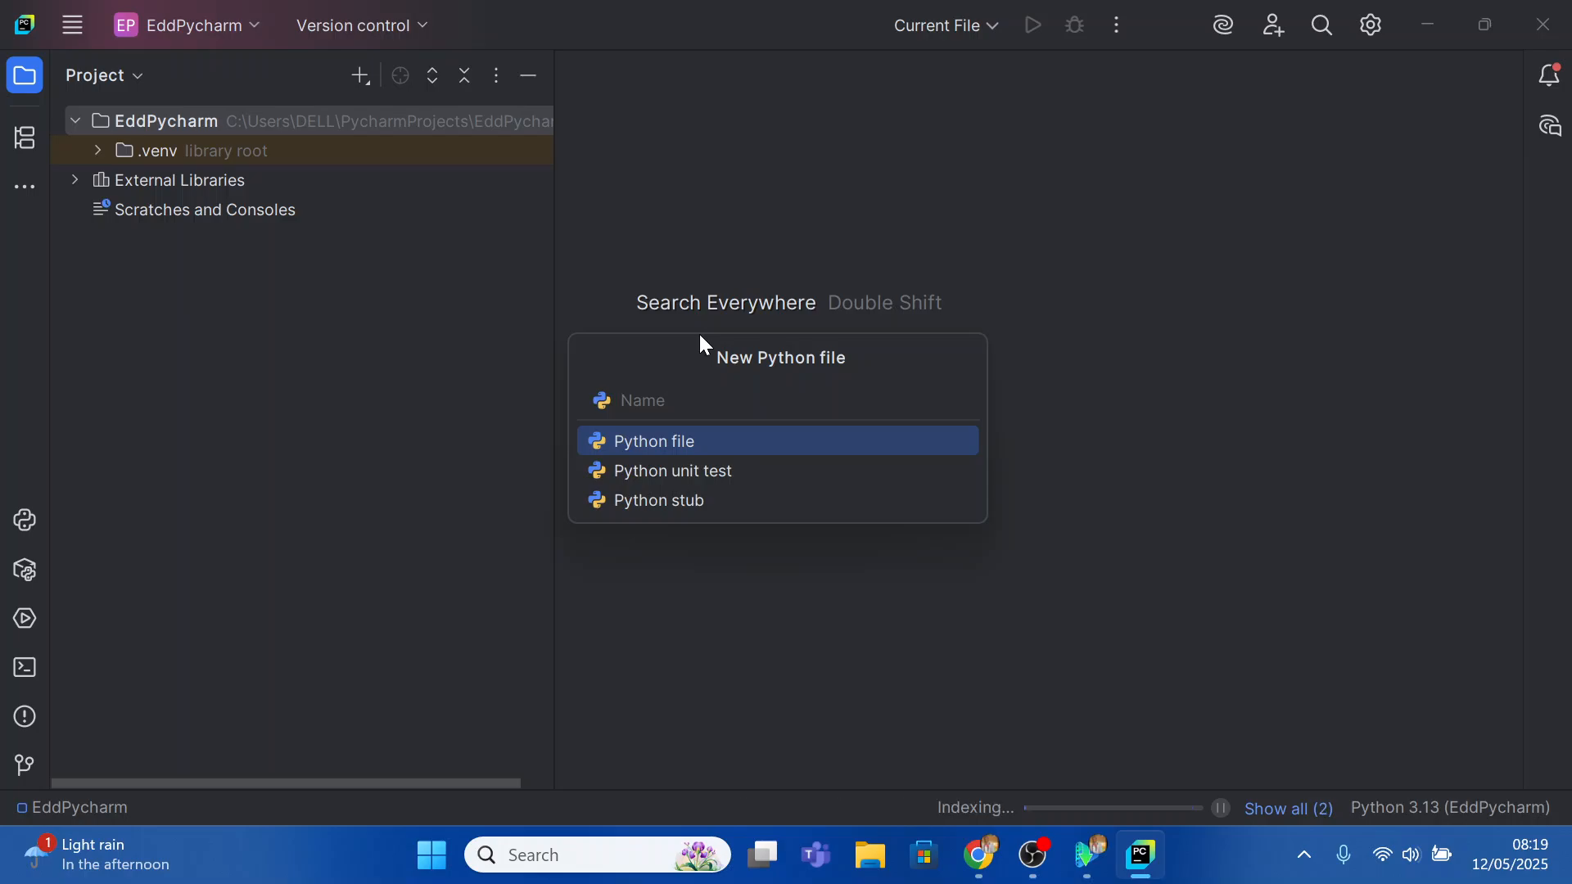
type("demo.py")
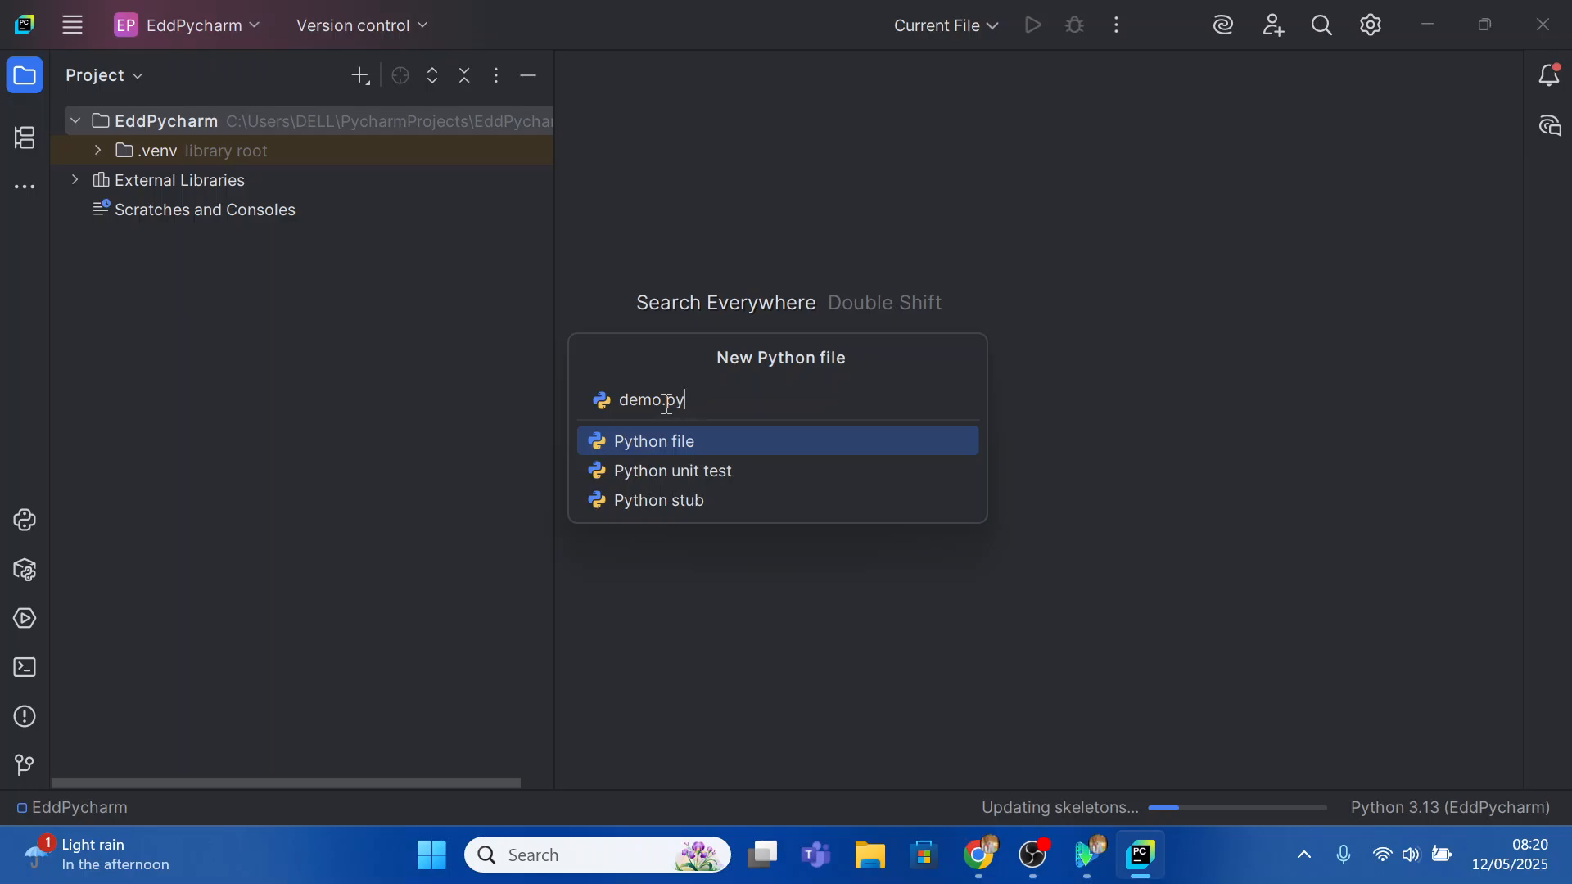
key("Return")
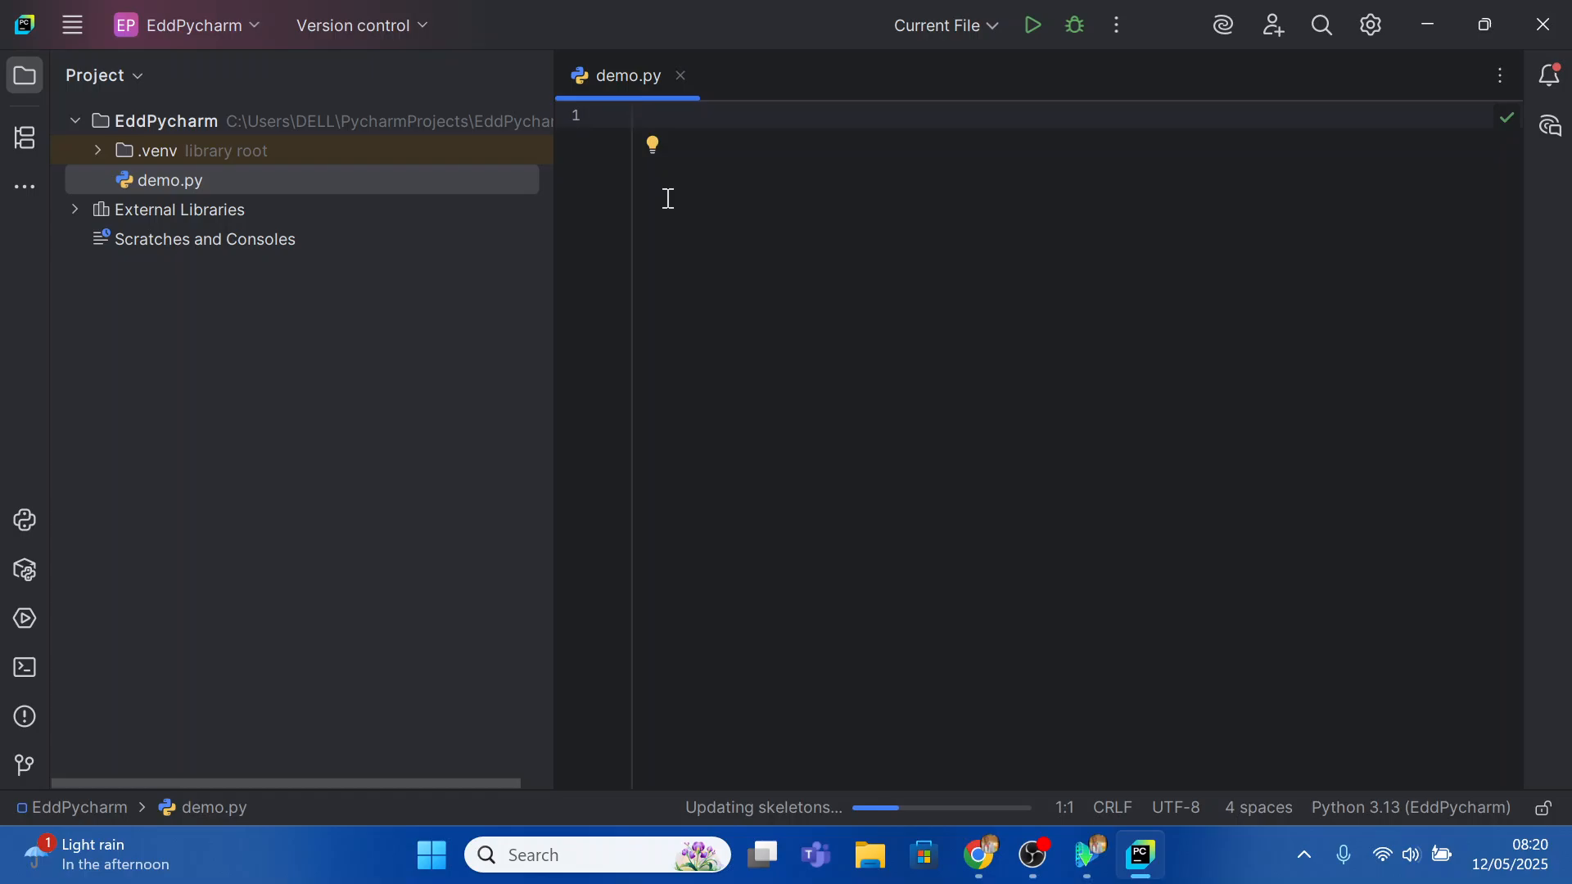
Write print('Thank you') on the first line of demo.py and run the file.
type("print")
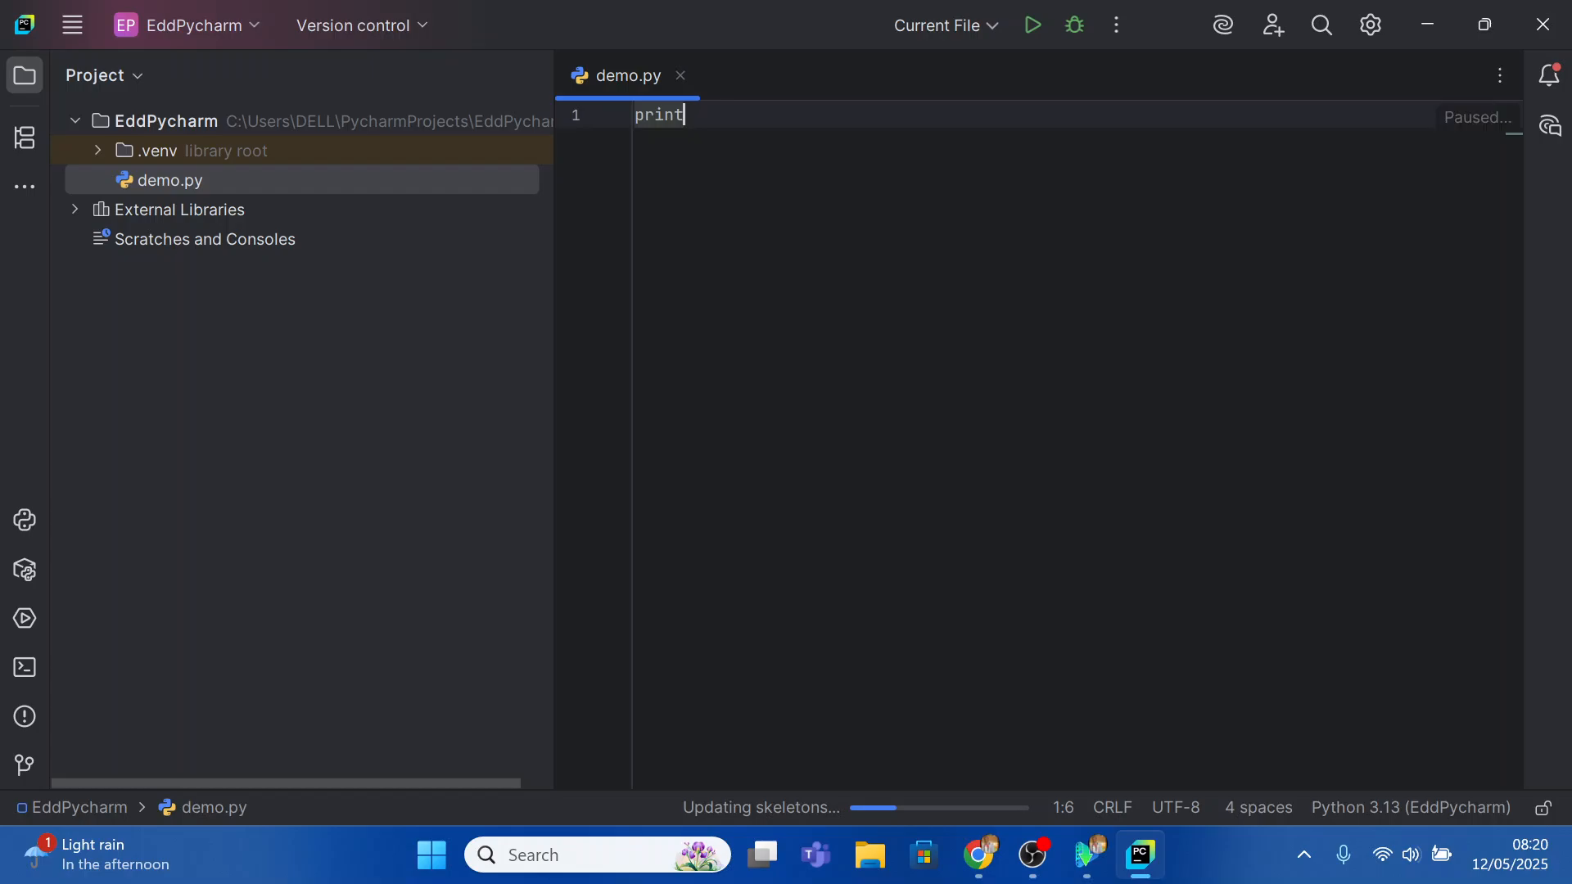
type("('")
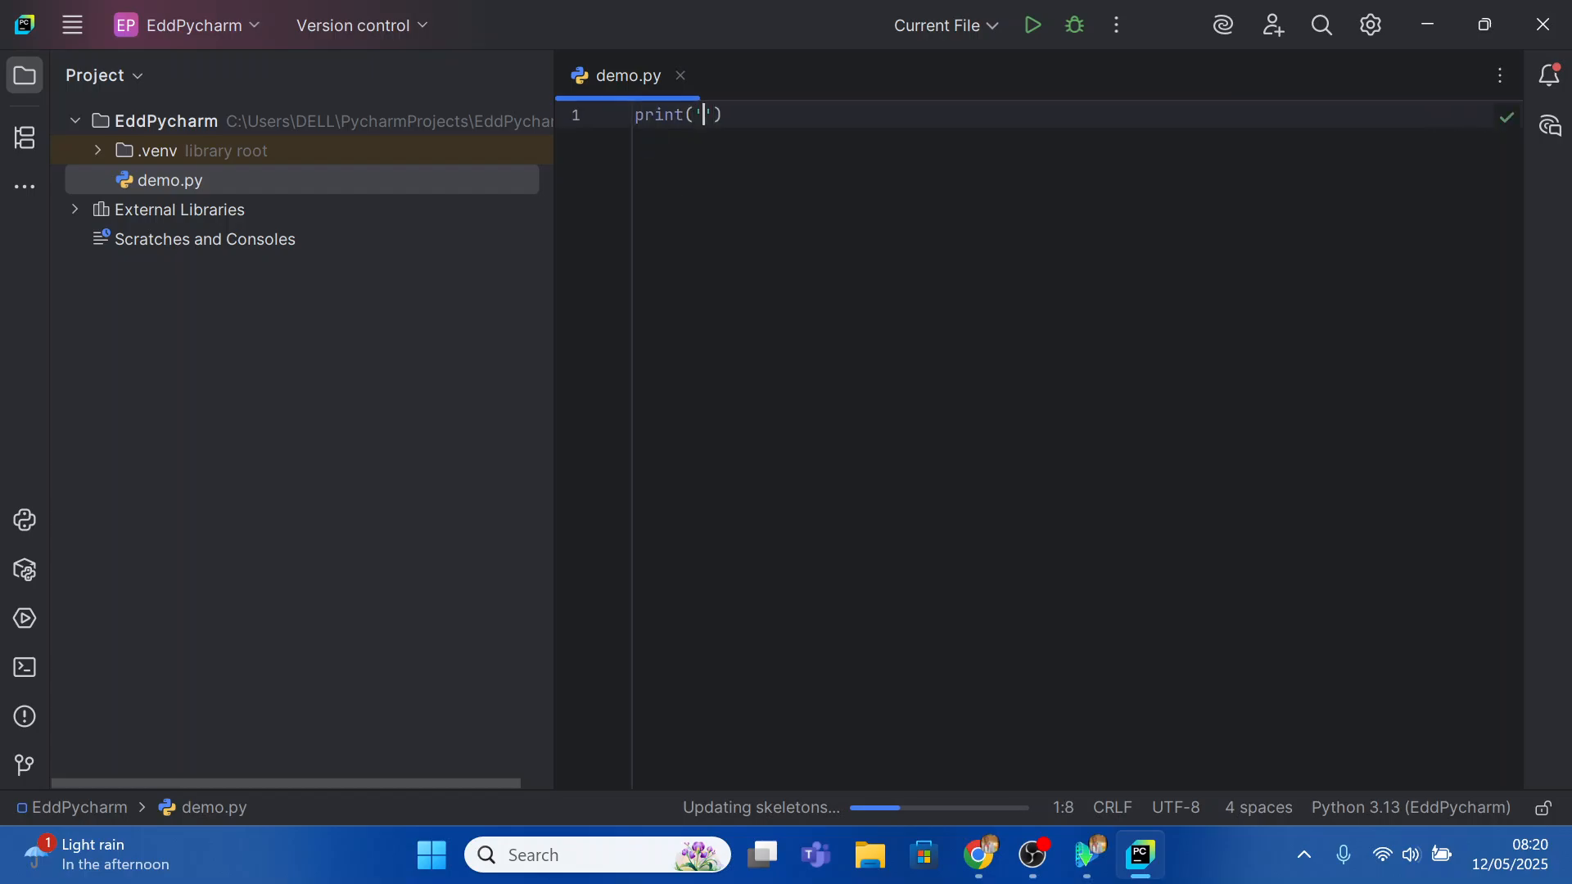
type("TH")
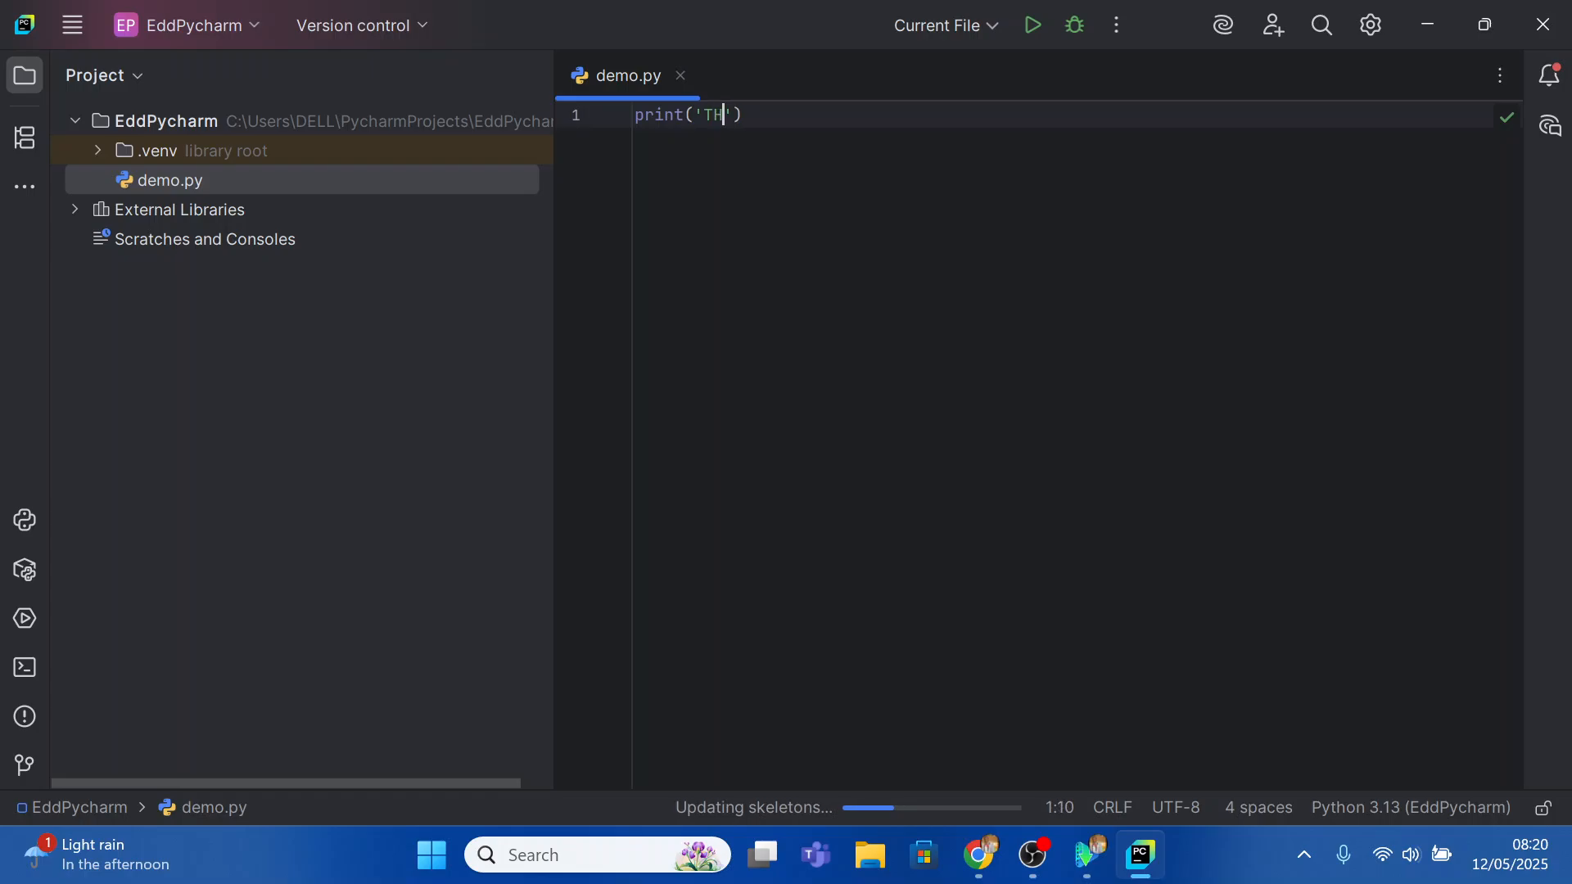
key("BackSpace")
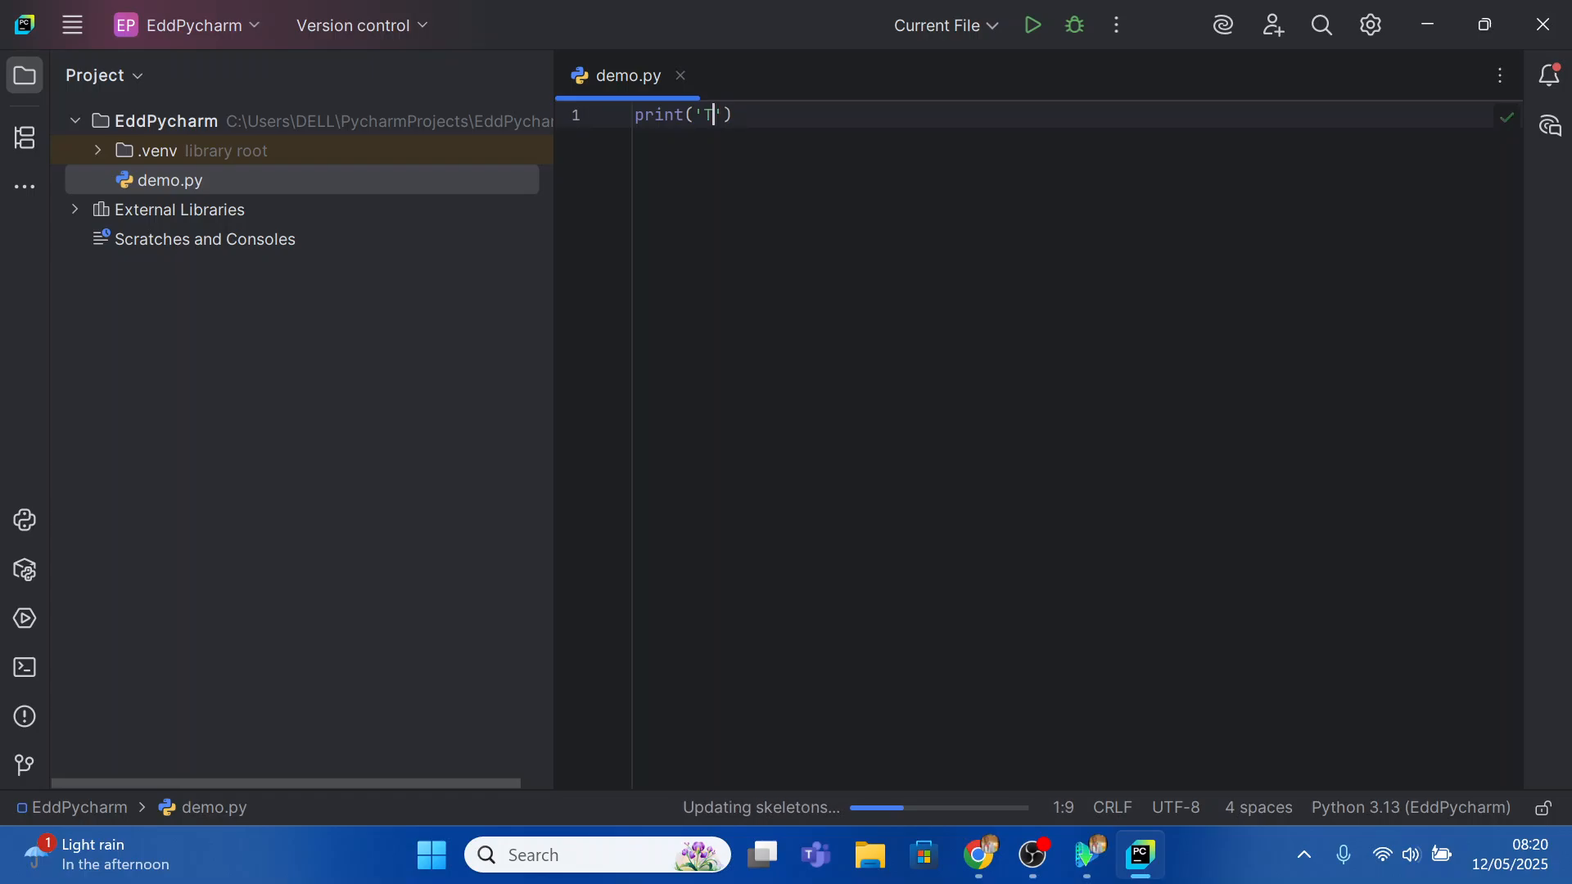
type("hank y")
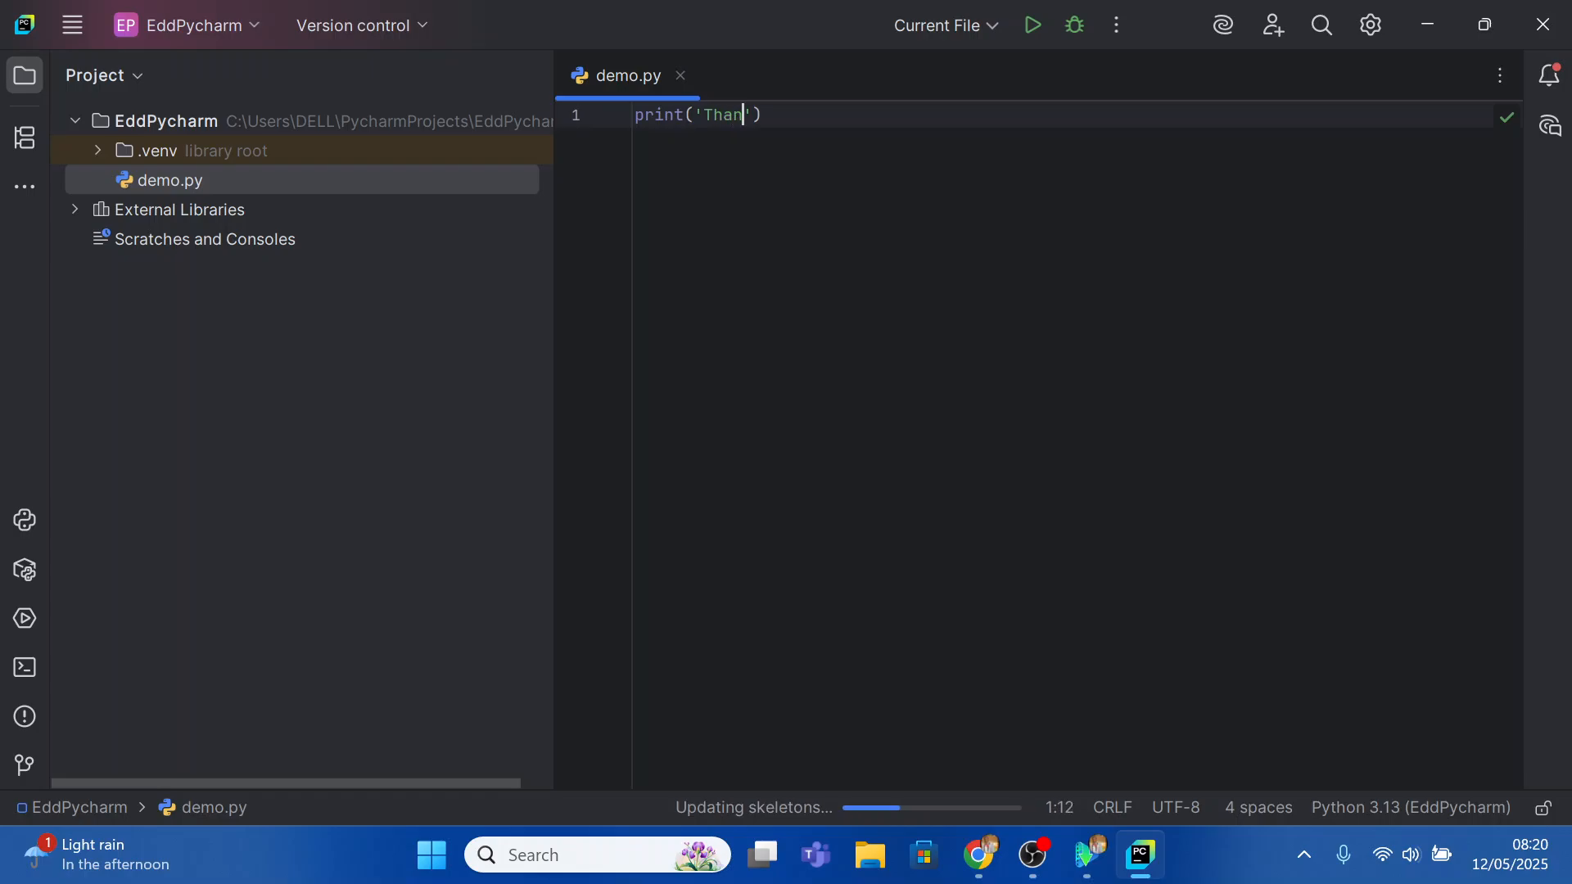
type("ou")
left_click(1029, 31)
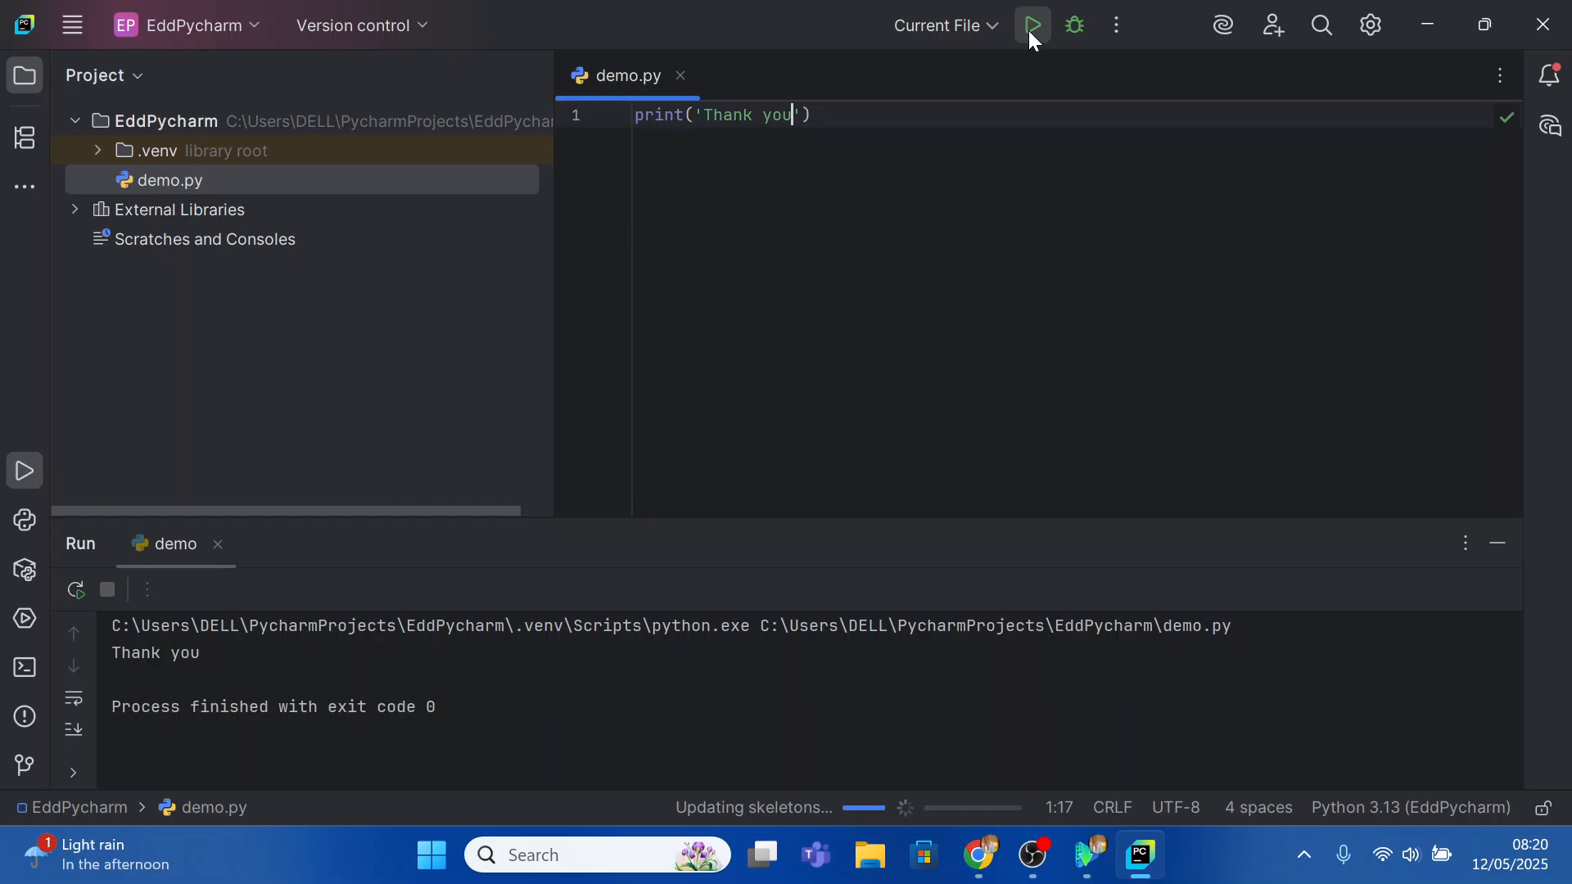
type("``")
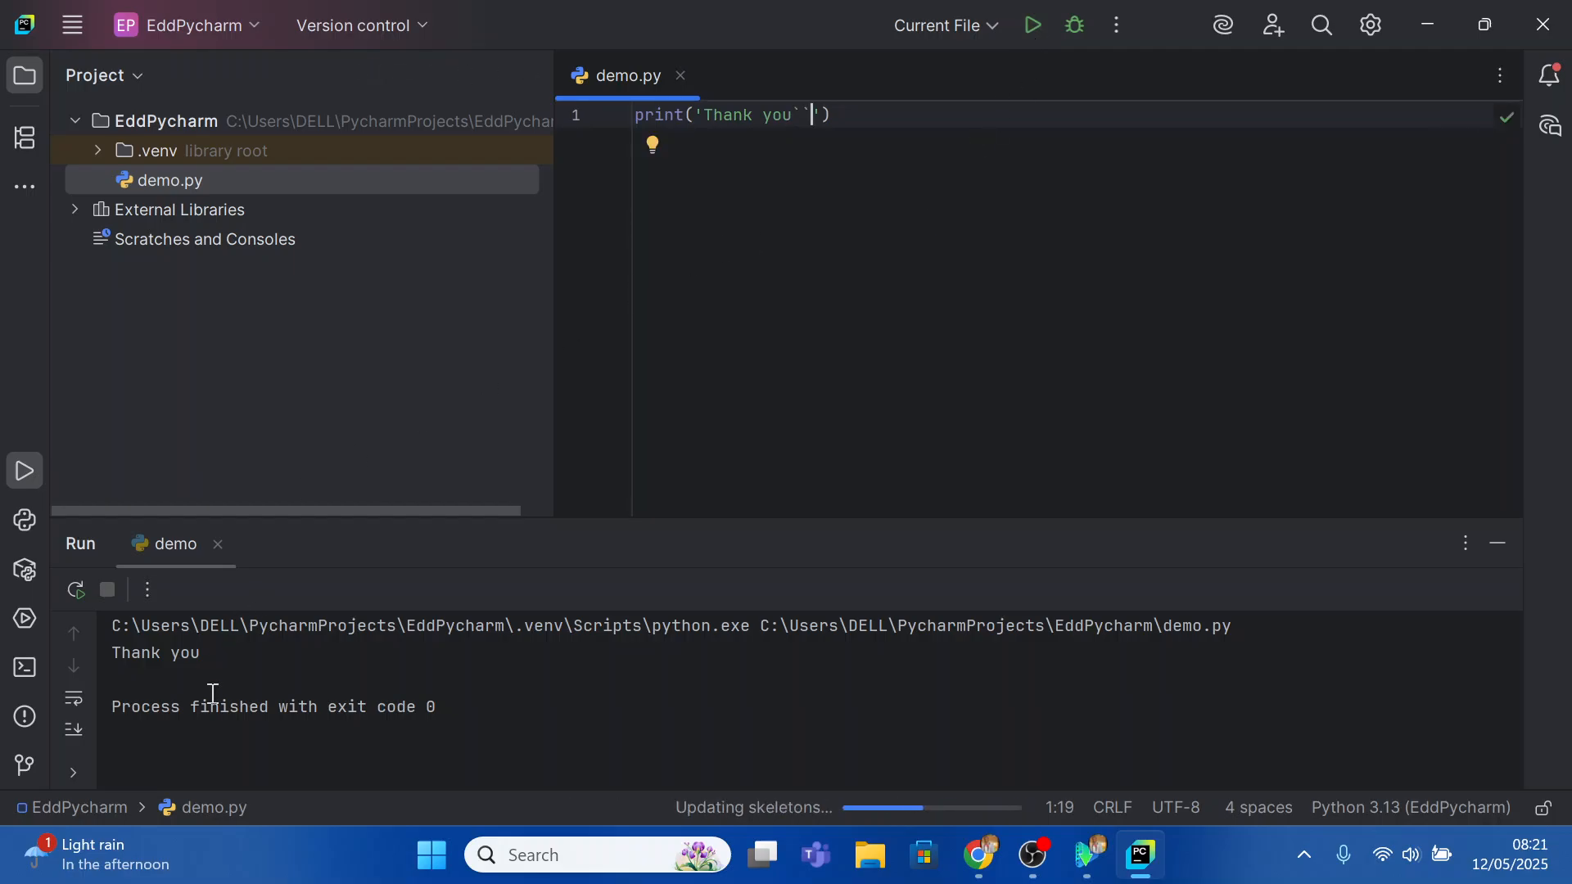